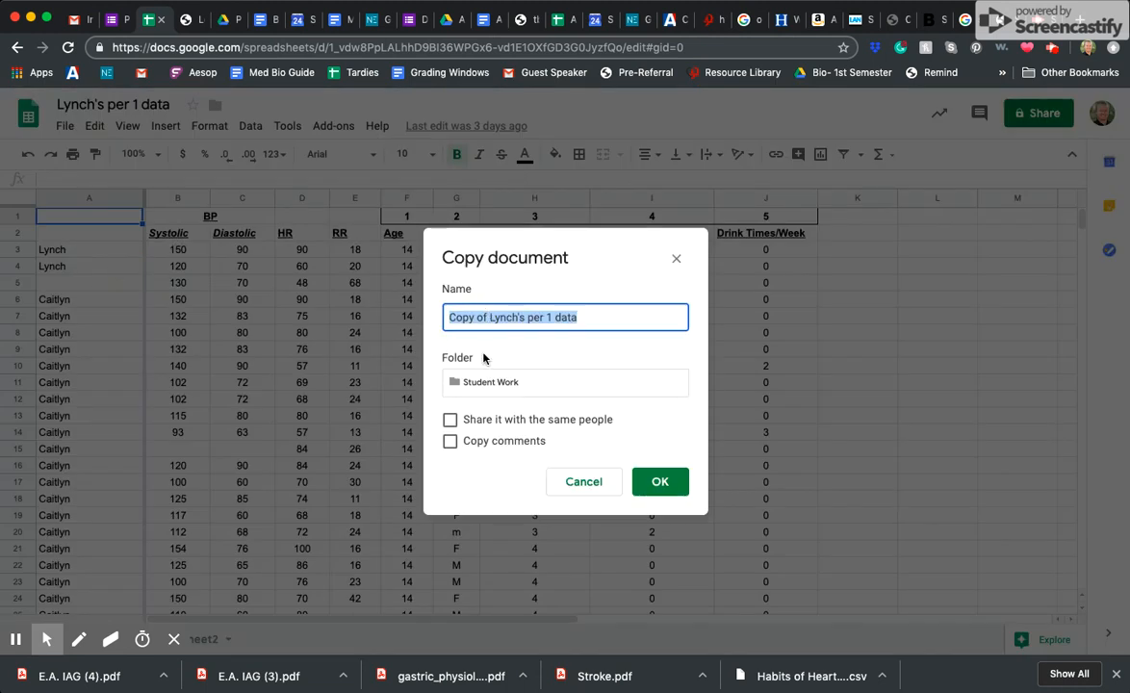
Create a copy of the spreadsheet in the Student Work folder, keeping the suggested name
left_click(661, 482)
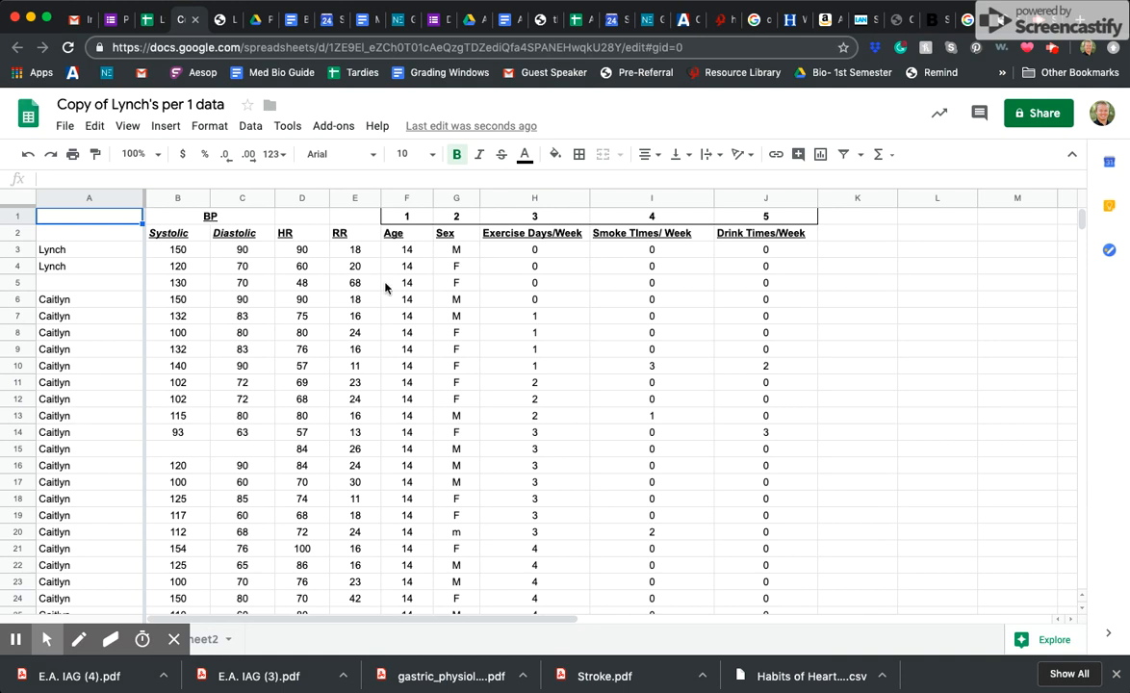
Sort the range B2:J386 as data with a header row by Age, then Sex, then Exercise Days/Week, all A → Z
left_click_drag(171, 236, 770, 401)
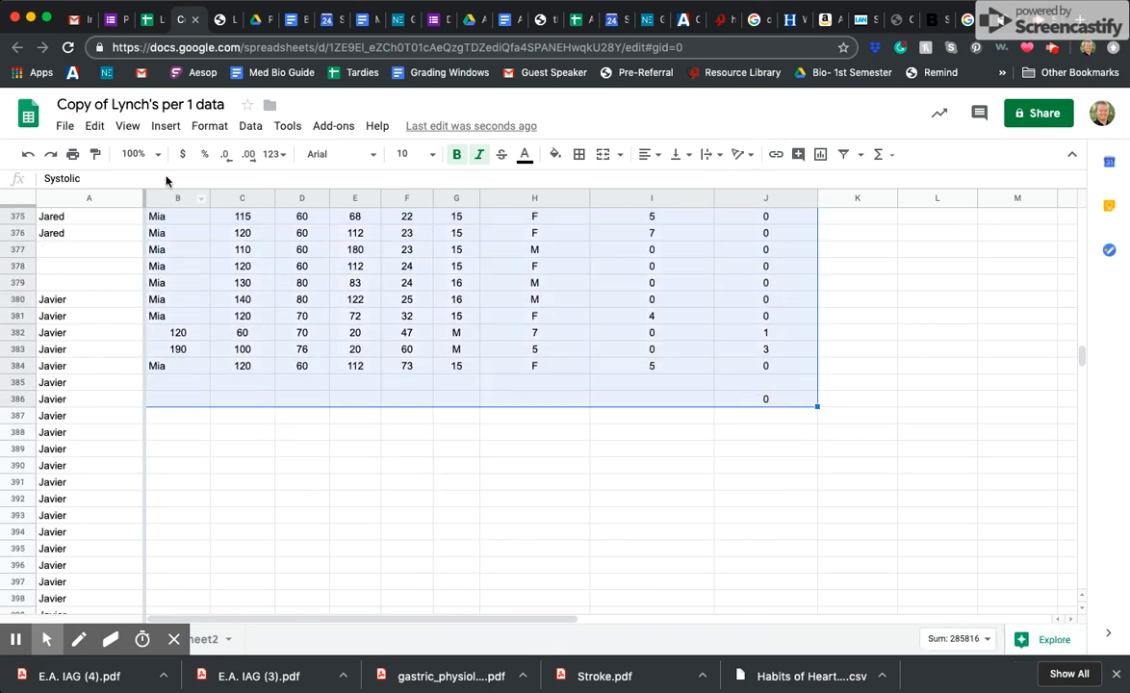
left_click(250, 126)
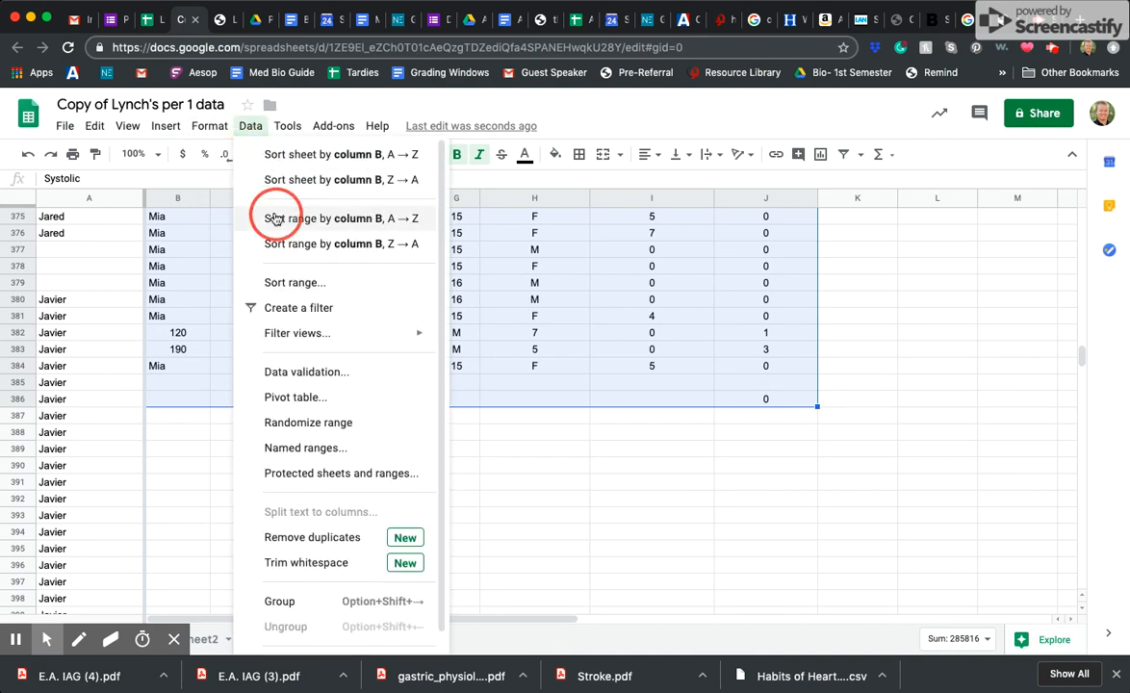
left_click(282, 283)
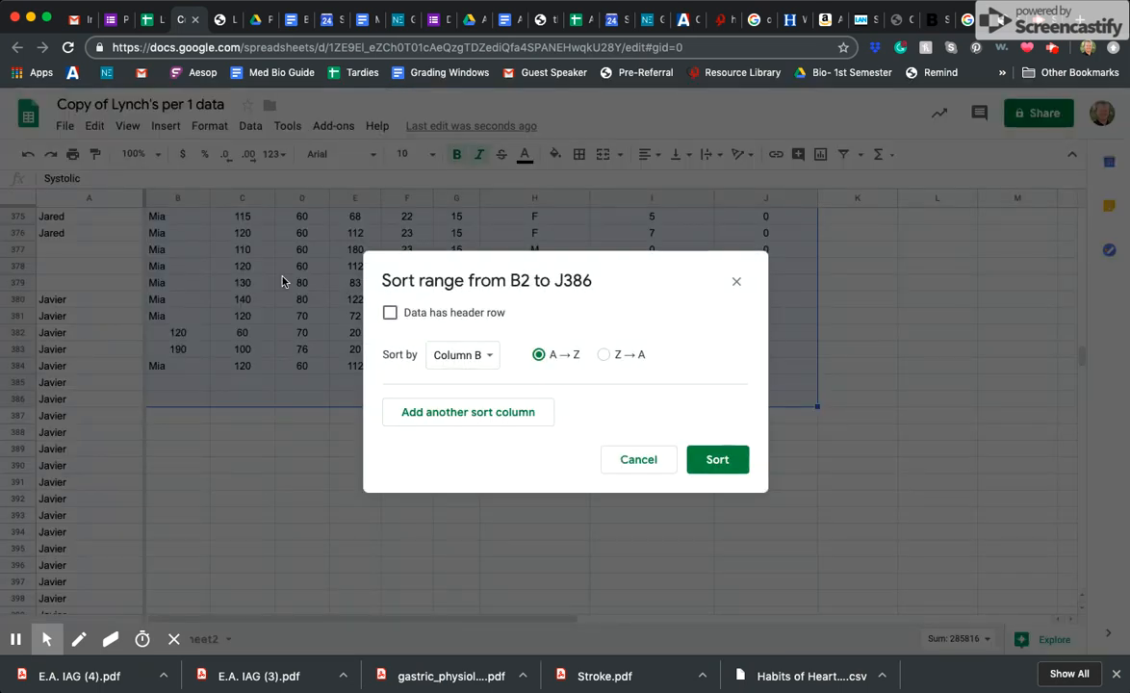
left_click(389, 318)
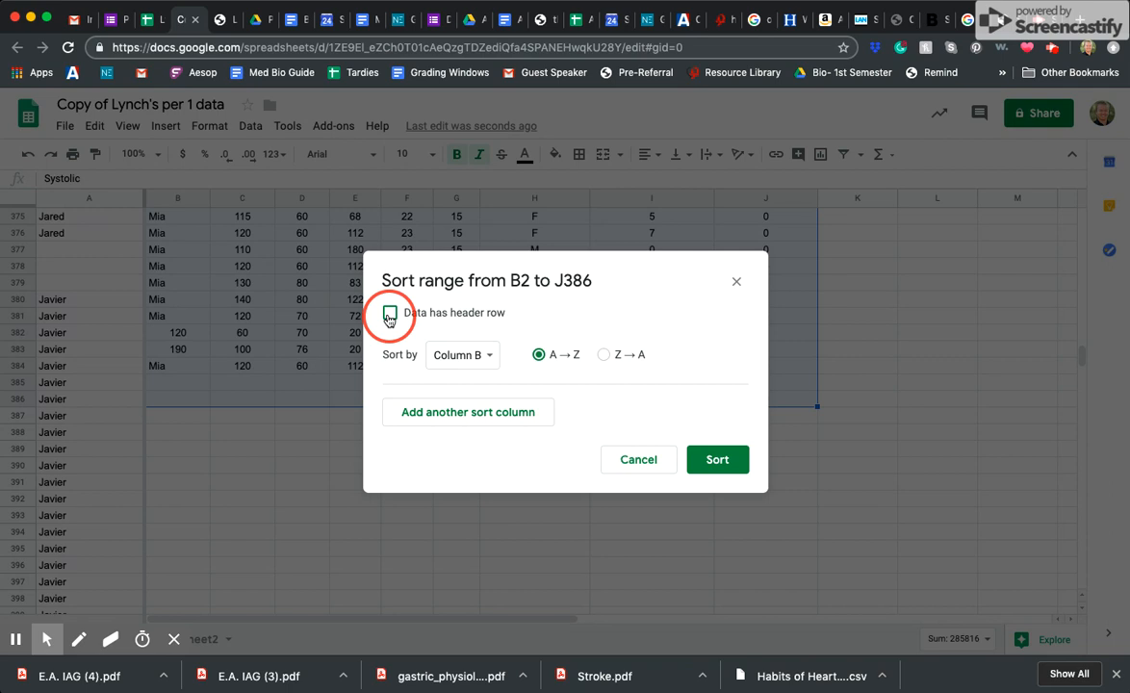
left_click(478, 357)
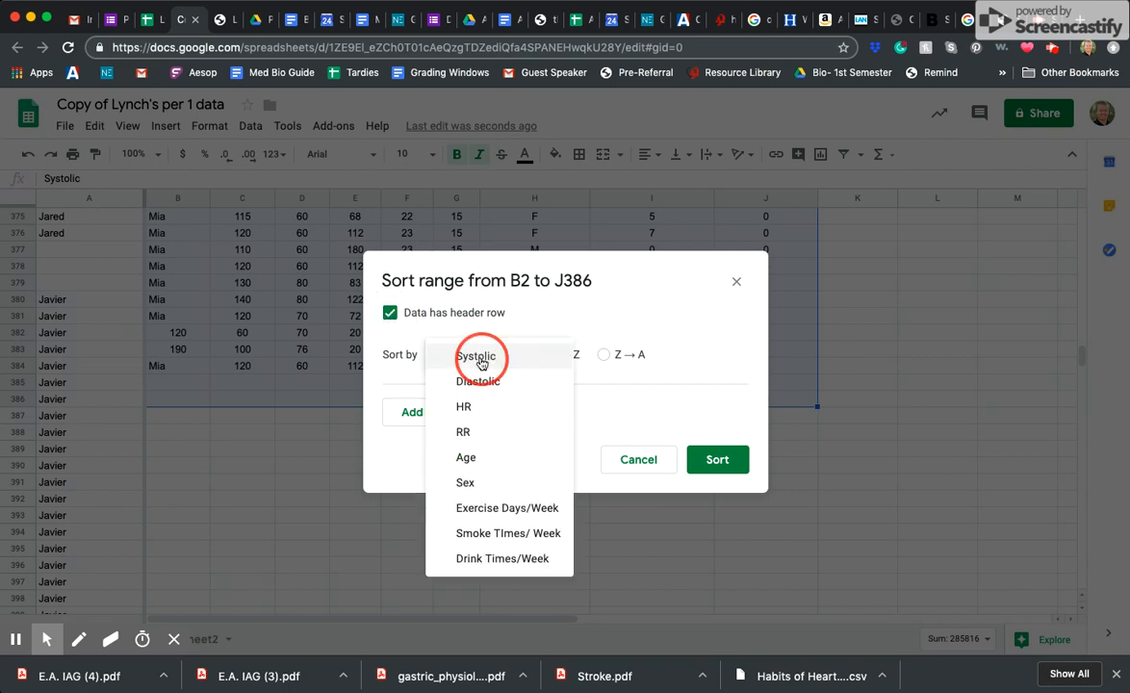
left_click(511, 459)
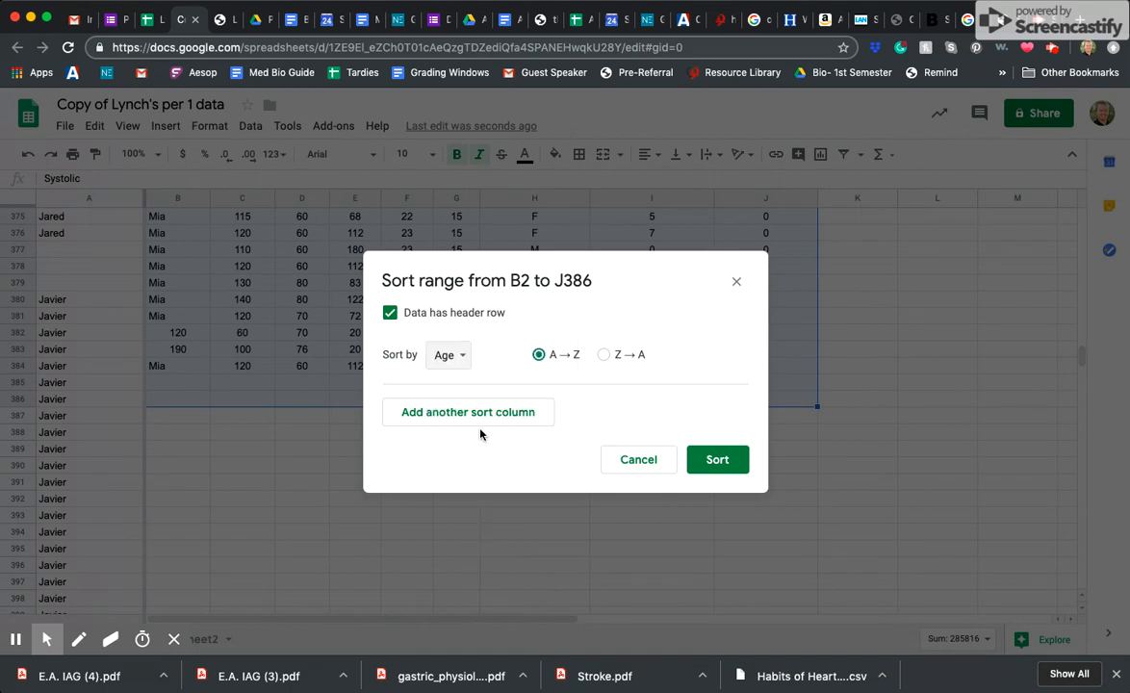
left_click(469, 414)
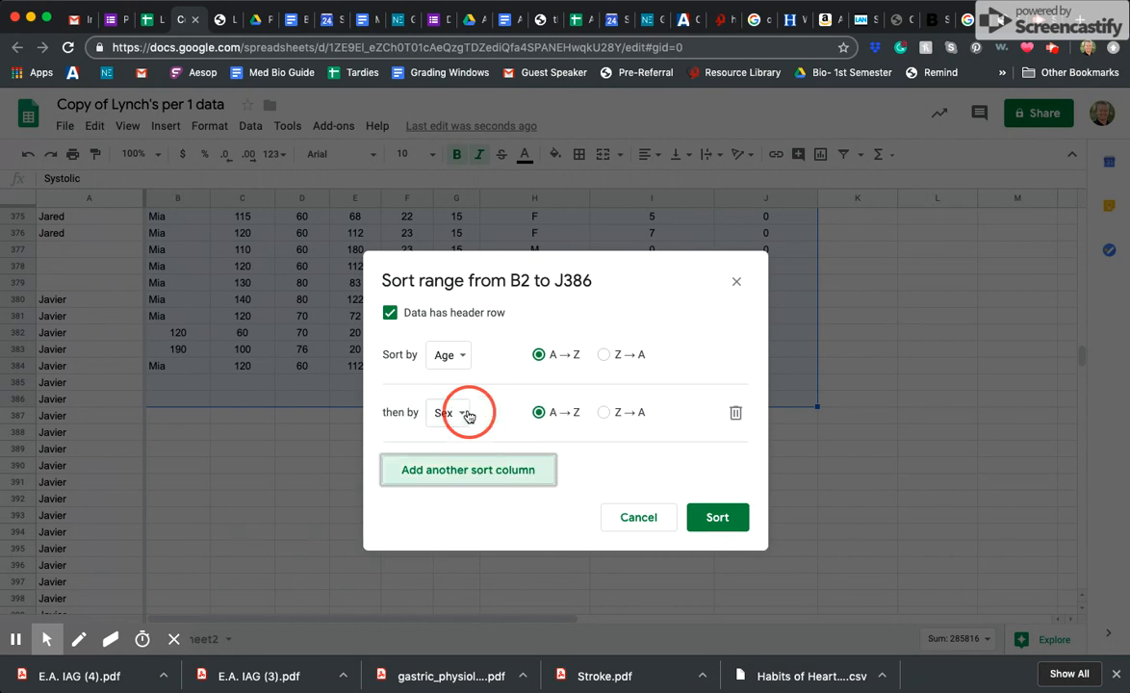
left_click(462, 472)
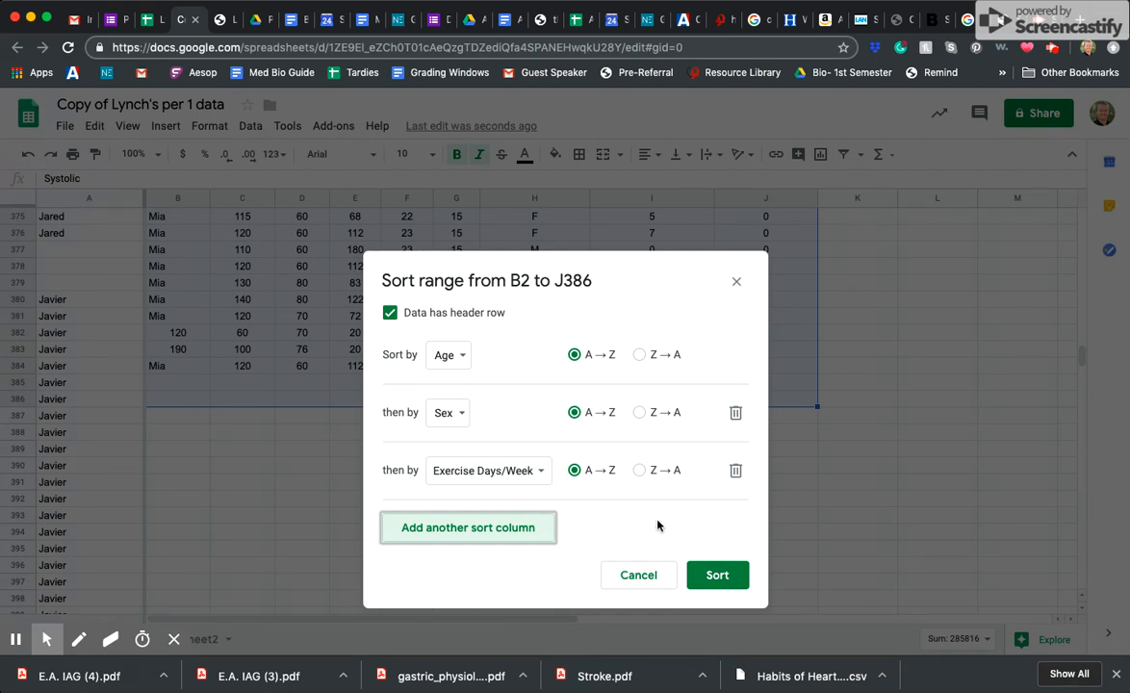
left_click(715, 579)
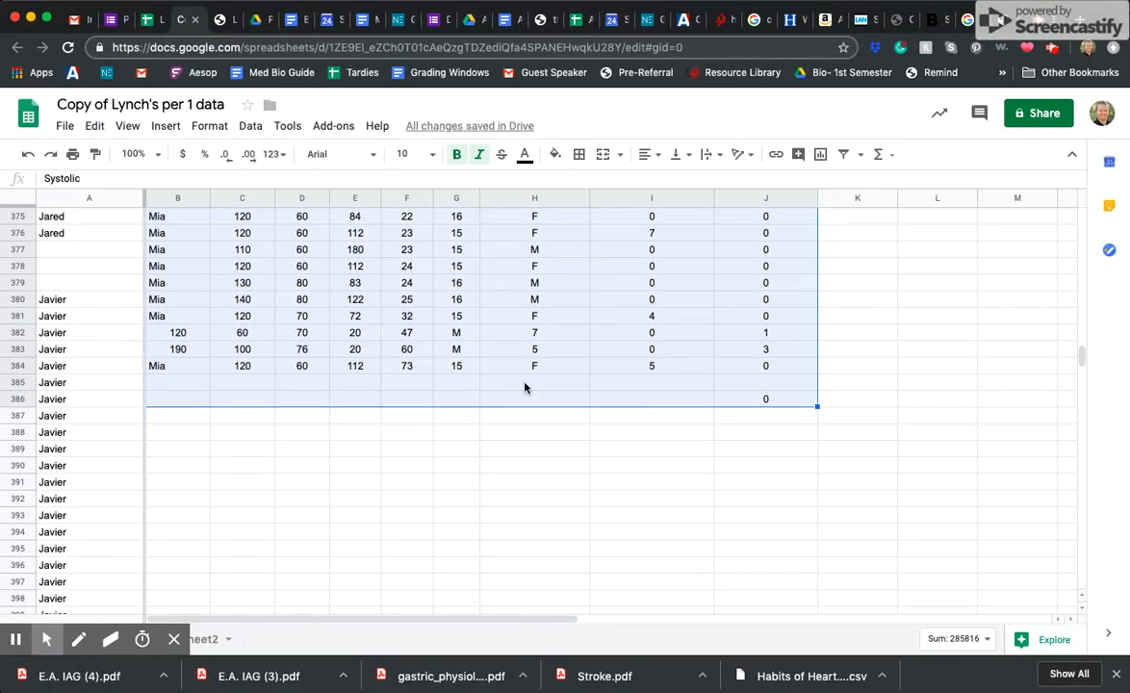
Review the sorted rows from the end of the range up to where the age 15 female records begin
scroll(525, 387, "up", 15)
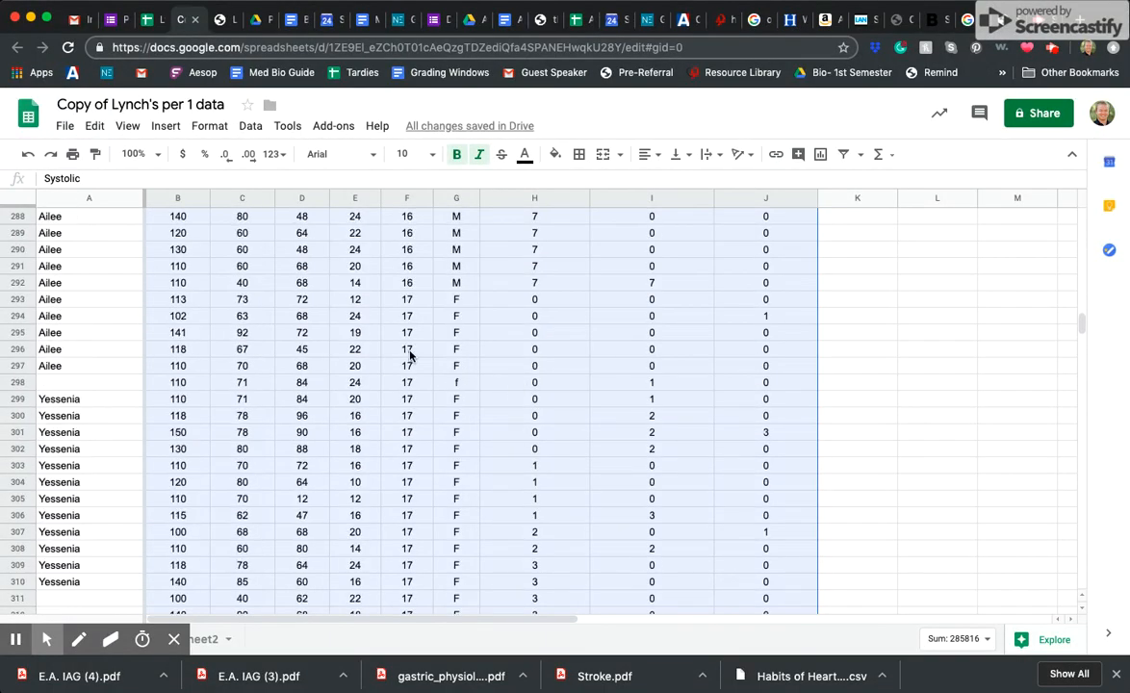
scroll(410, 357, "up", 6)
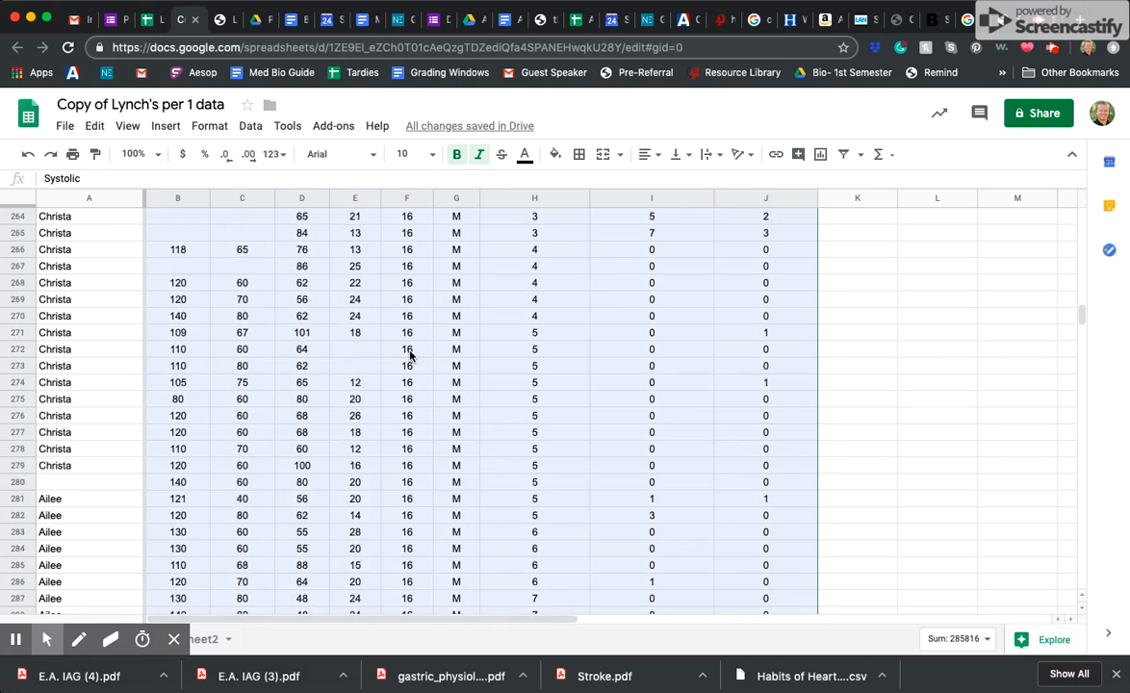
scroll(409, 356, "up", 5)
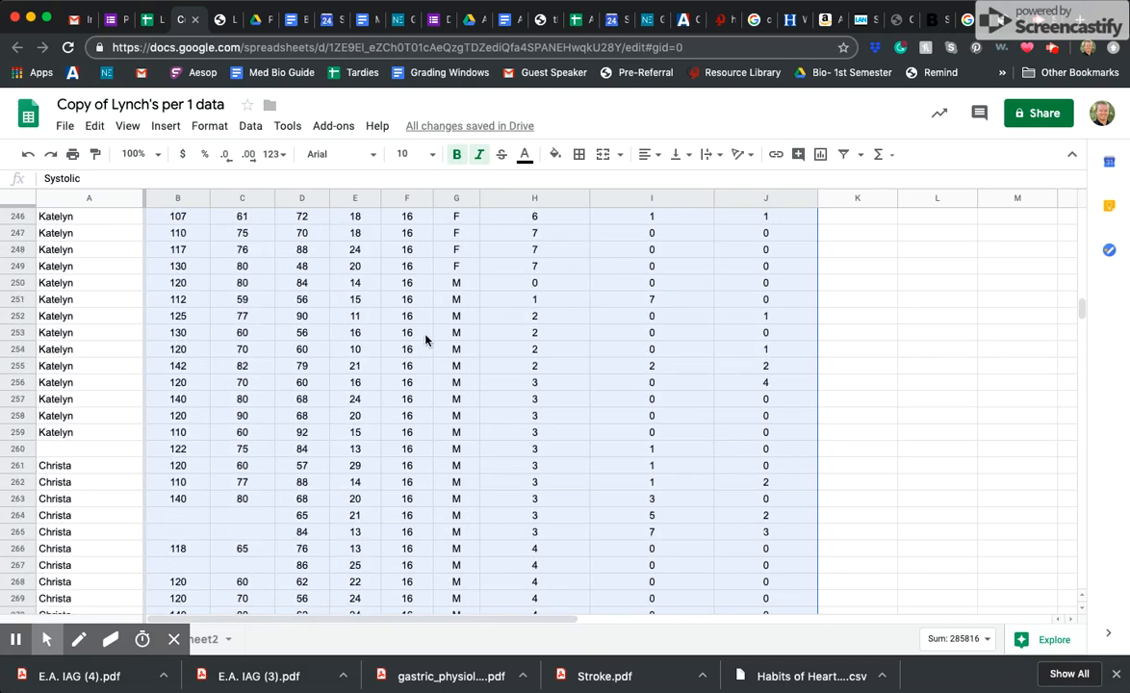
scroll(426, 339, "up", 6)
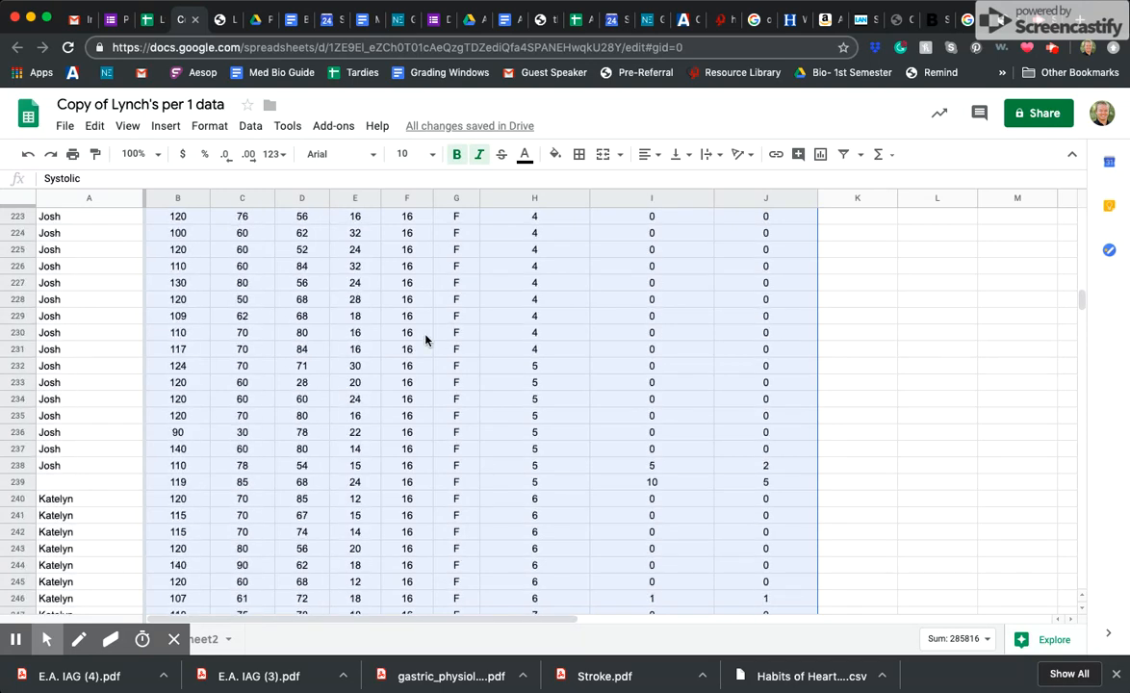
scroll(426, 339, "up", 15)
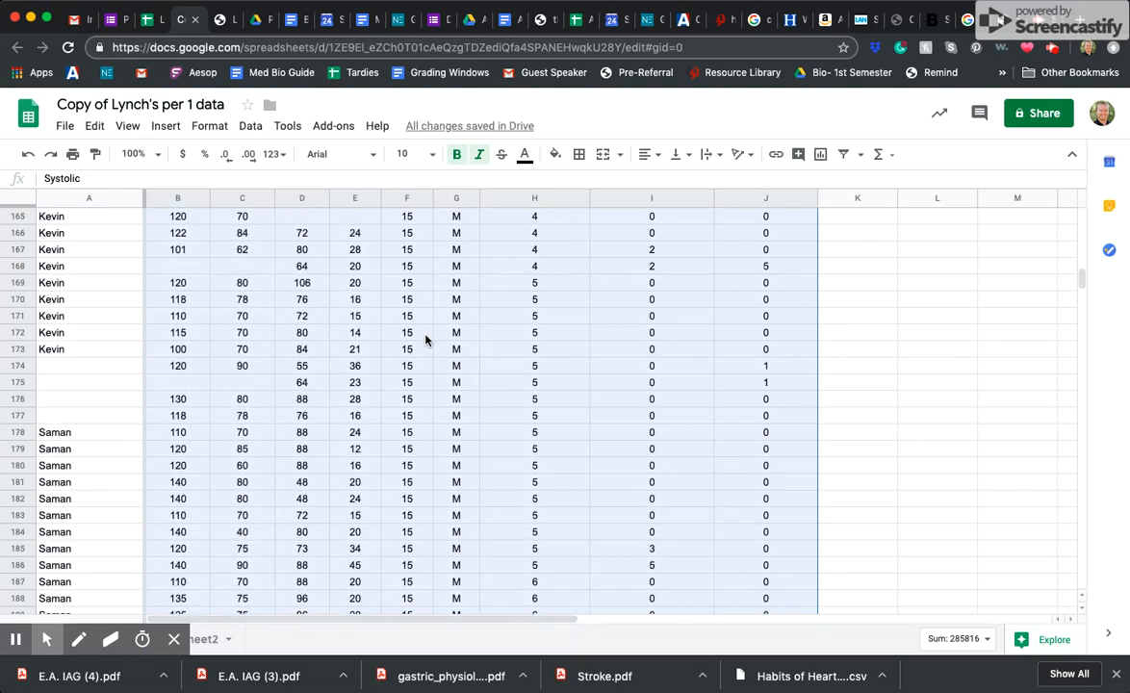
scroll(427, 338, "up", 10)
scroll(426, 339, "down", 5)
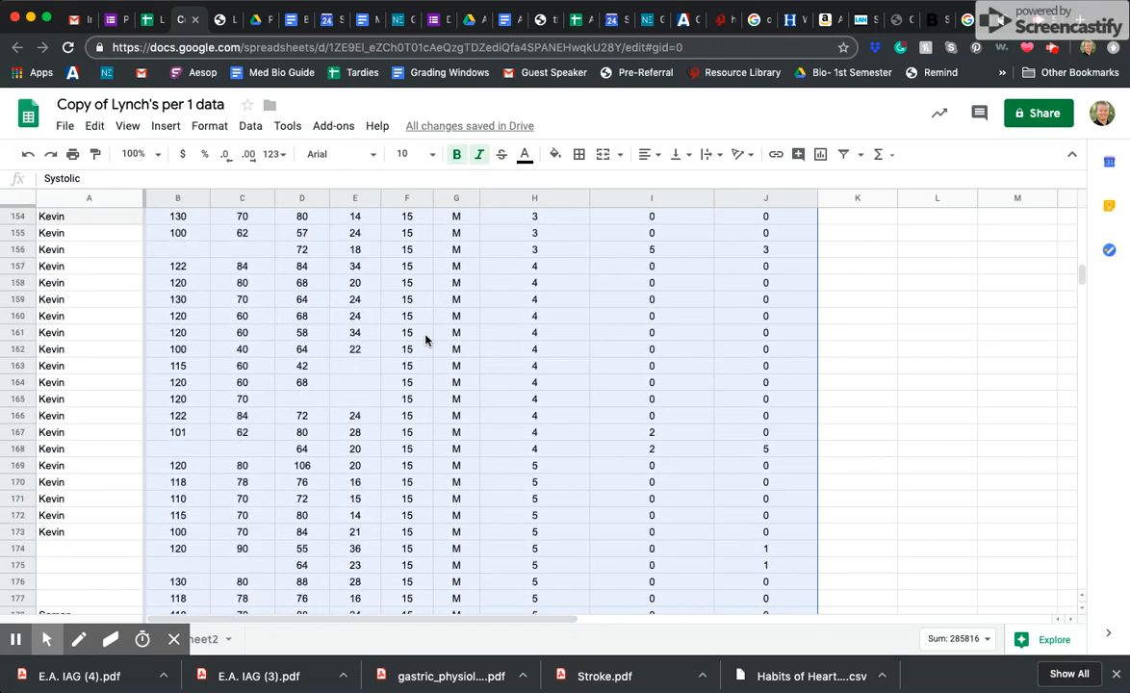
scroll(427, 339, "up", 7)
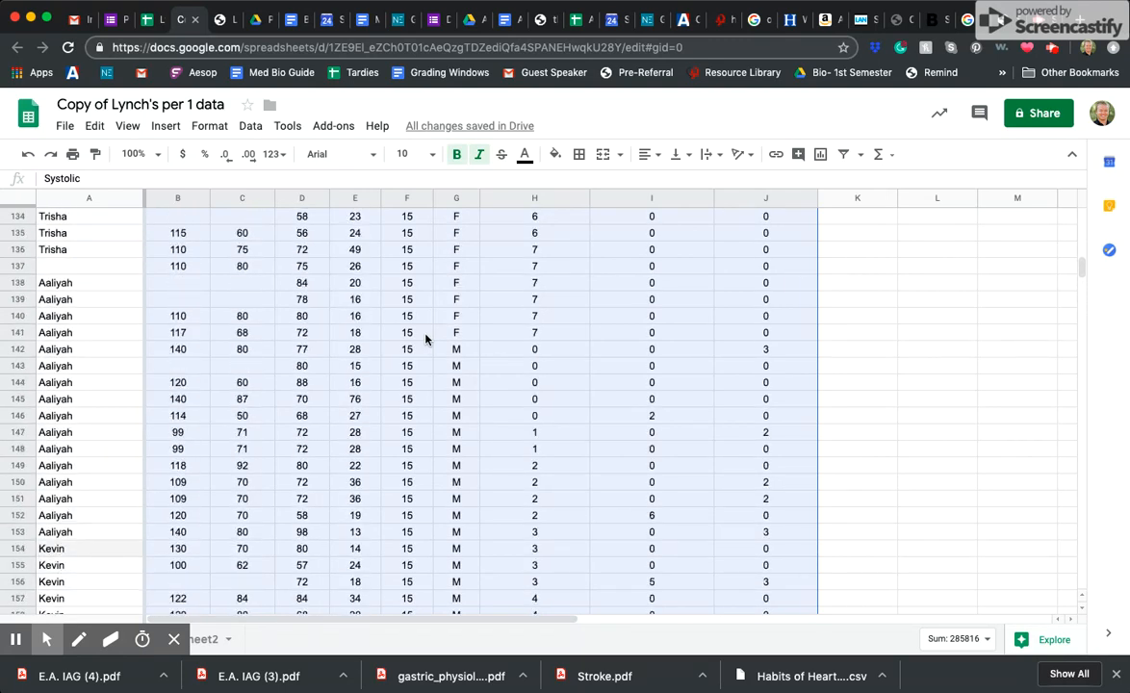
scroll(426, 339, "up", 10)
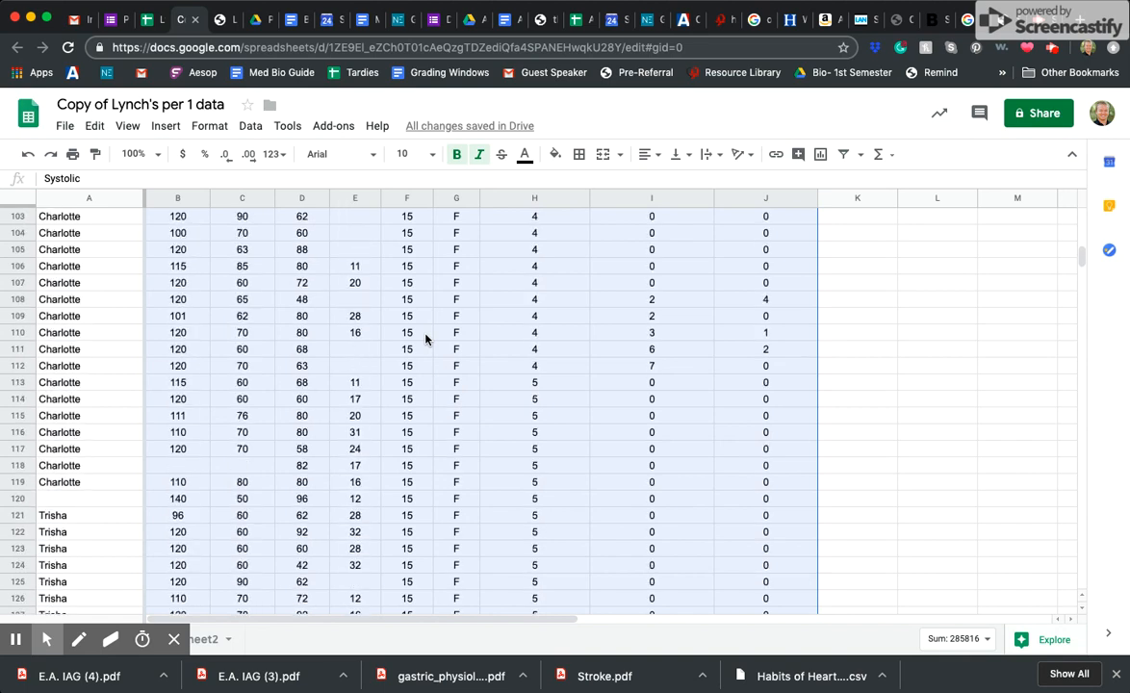
scroll(427, 339, "up", 8)
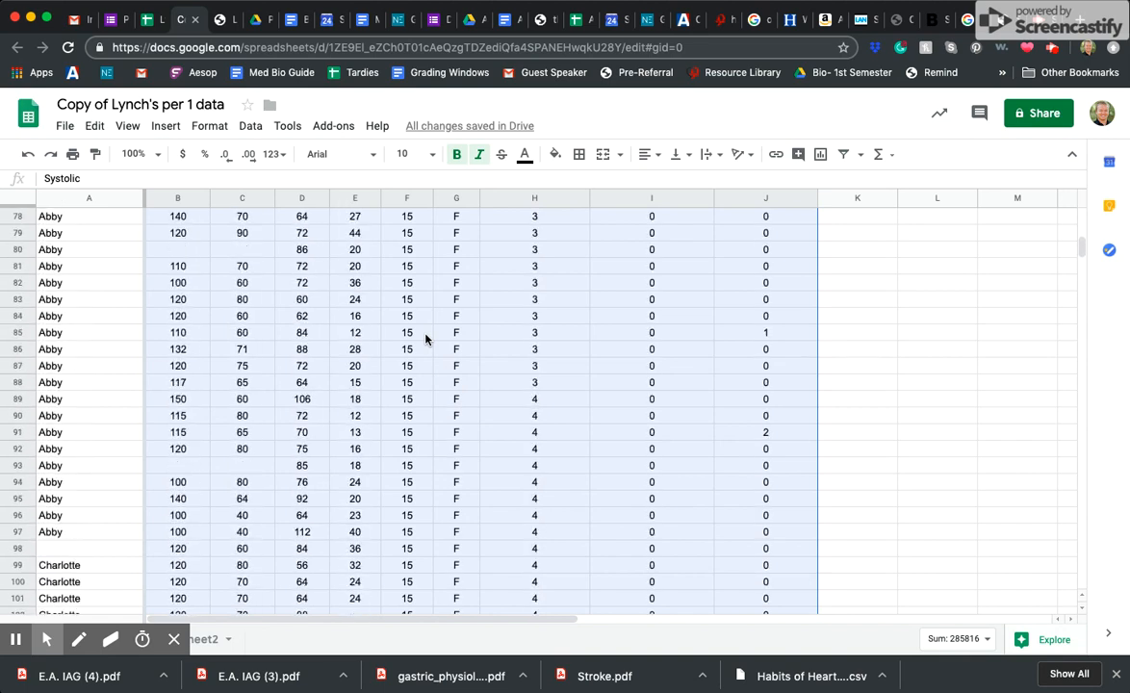
scroll(426, 339, "up", 7)
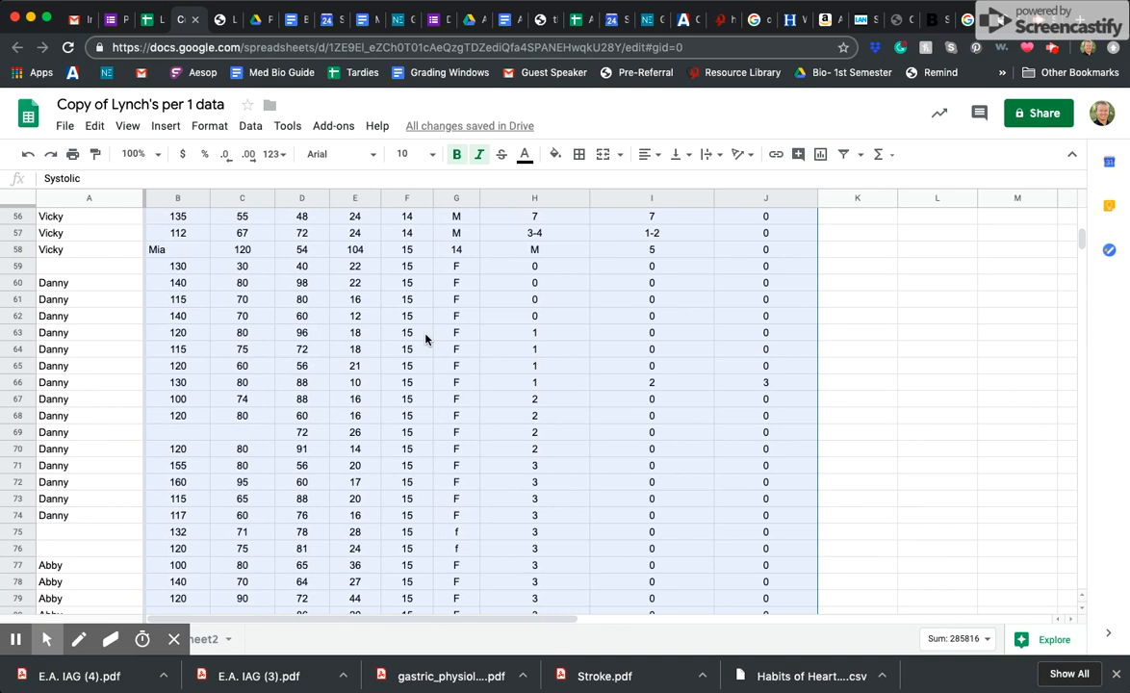
Fill the Age, Sex and Exercise cells F59:H112, age 15 females exercising 0 to 4 days a week, with yellow
left_click(397, 265)
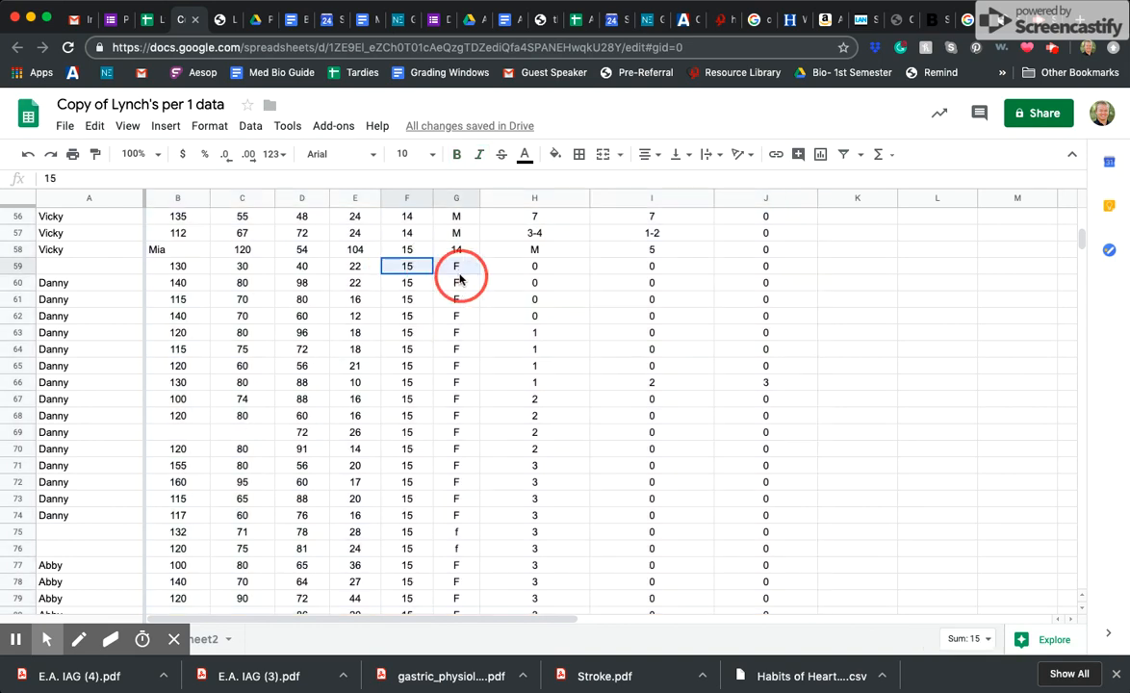
left_click_drag(460, 279, 544, 286)
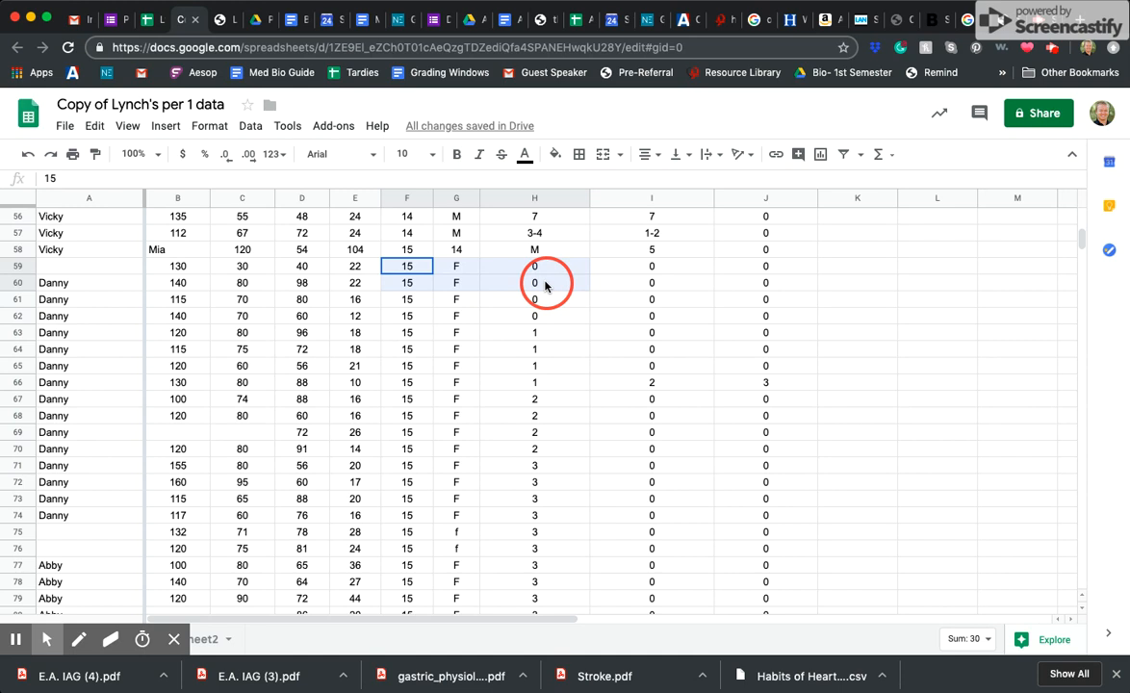
left_click_drag(545, 286, 568, 498)
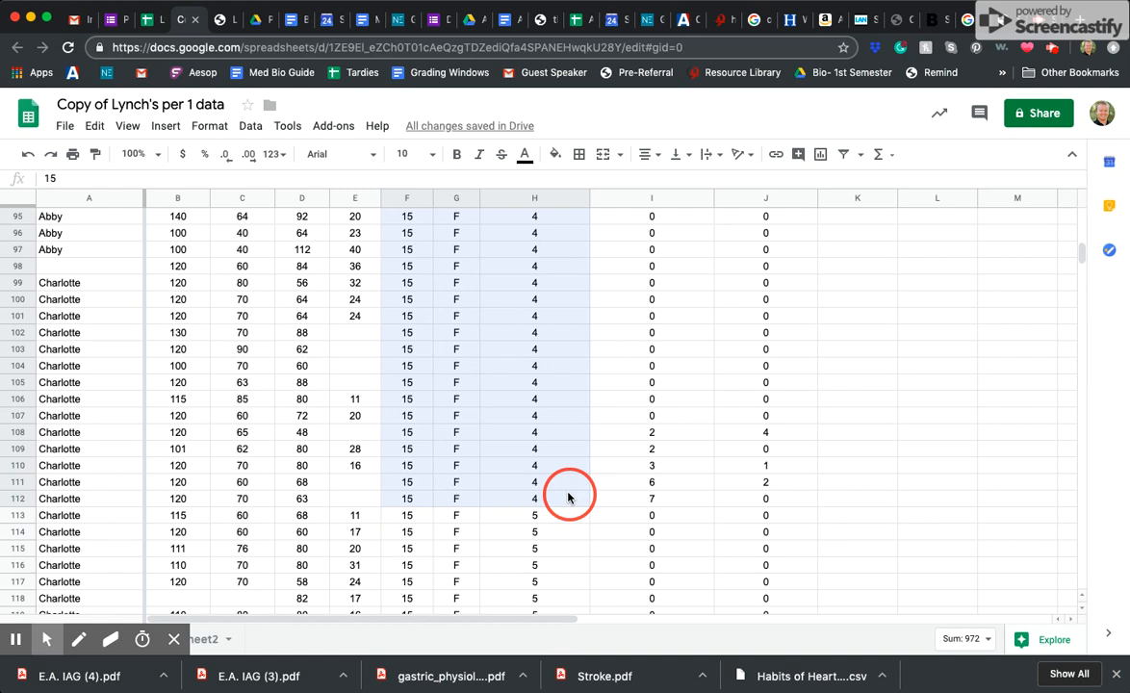
left_click_drag(568, 498, 568, 497)
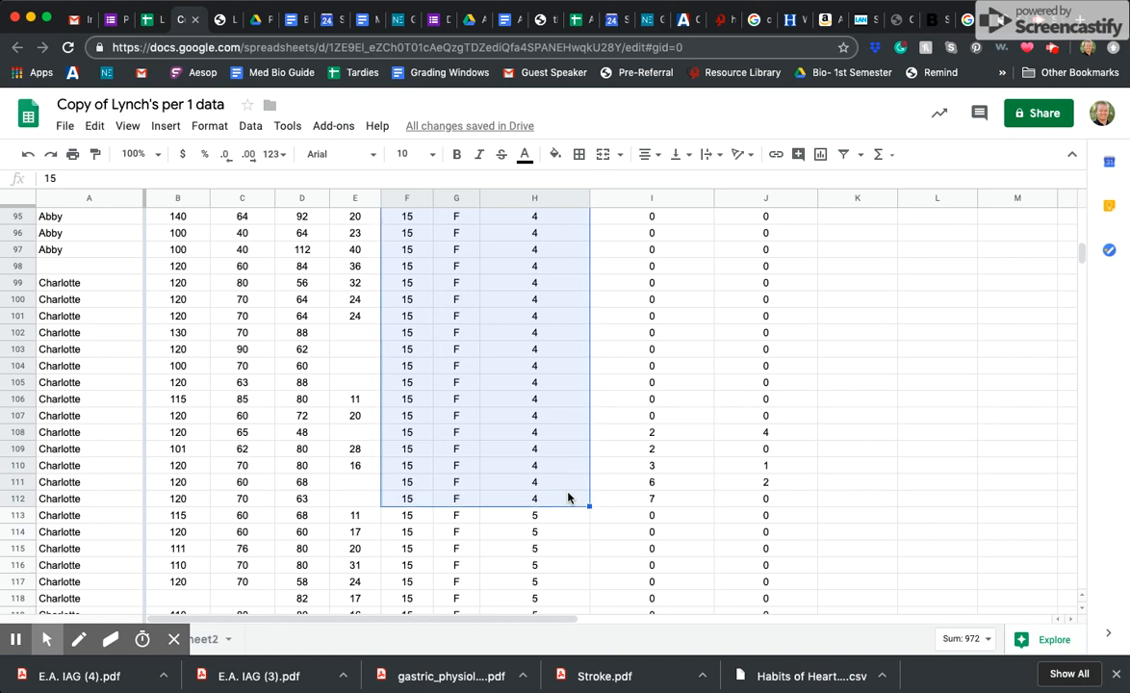
left_click(553, 156)
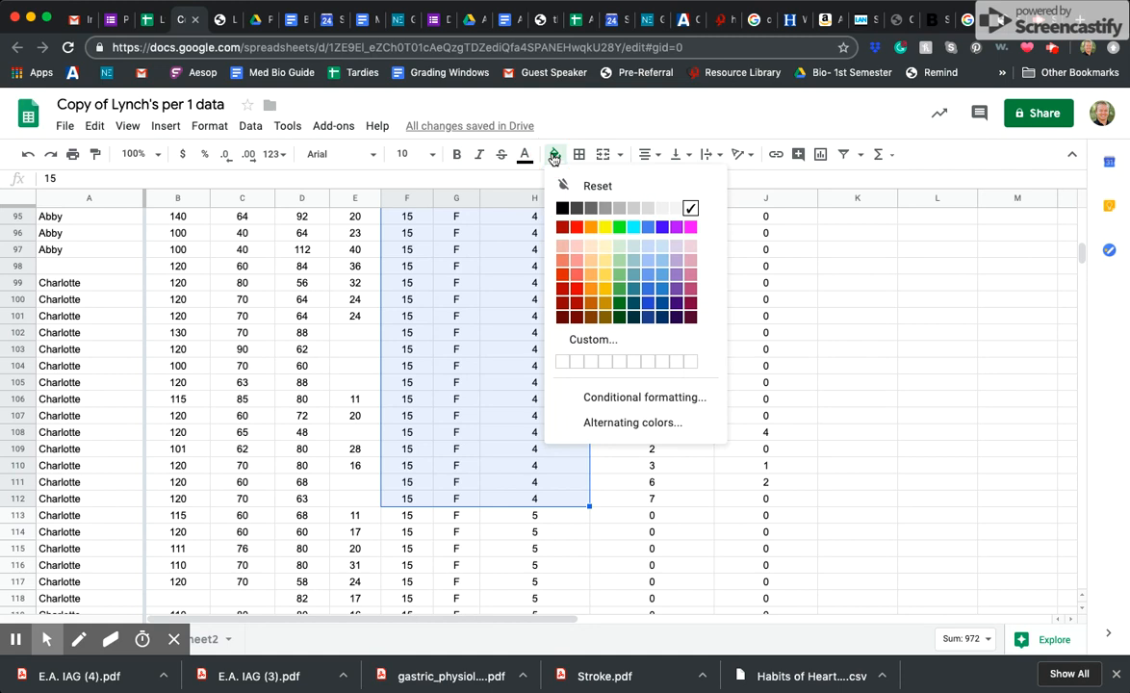
left_click(605, 227)
Fill the matching blood pressure, HR and RR cells B59:E112 with the same yellow
left_click(363, 501)
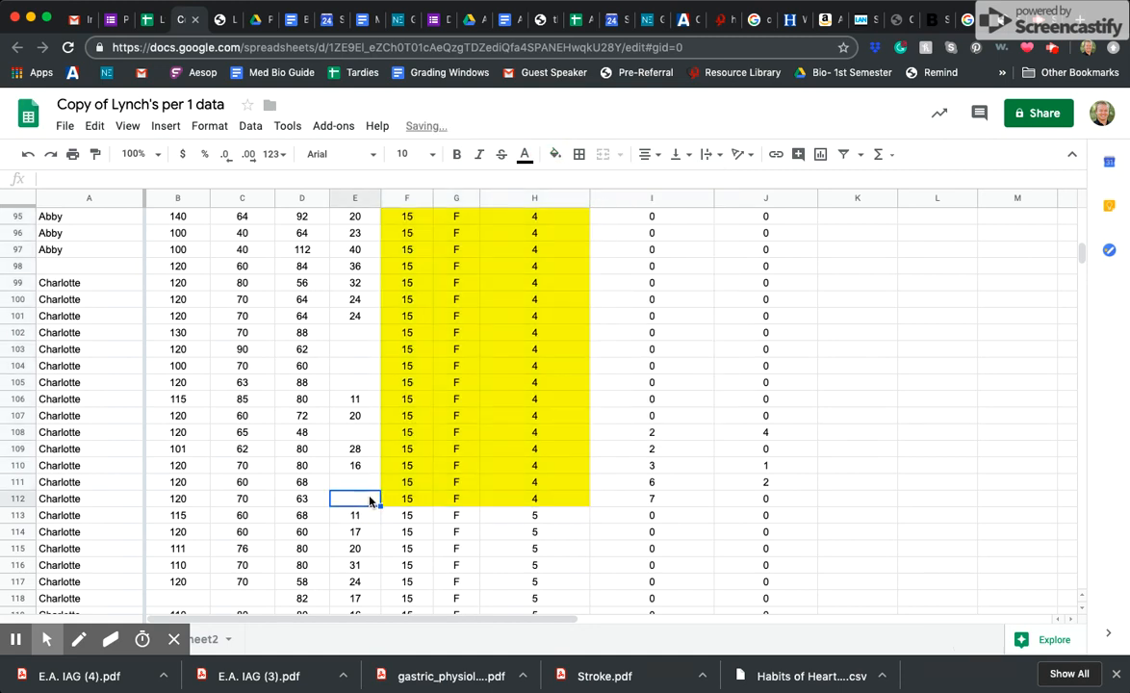
left_click_drag(366, 499, 186, 300)
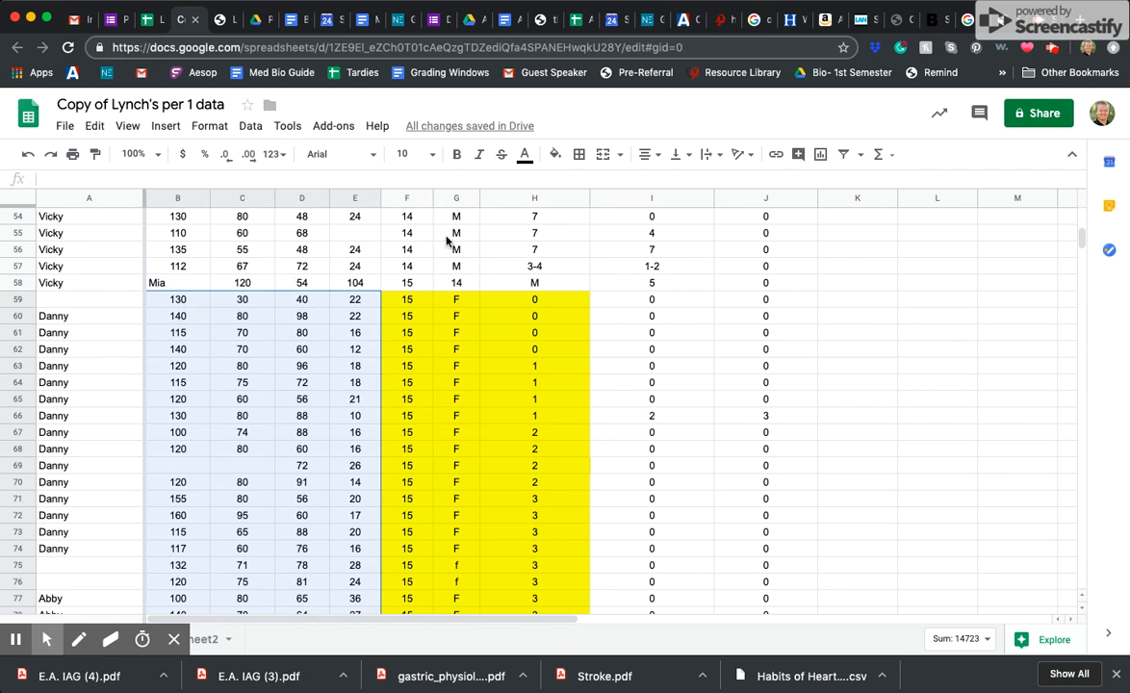
left_click(556, 155)
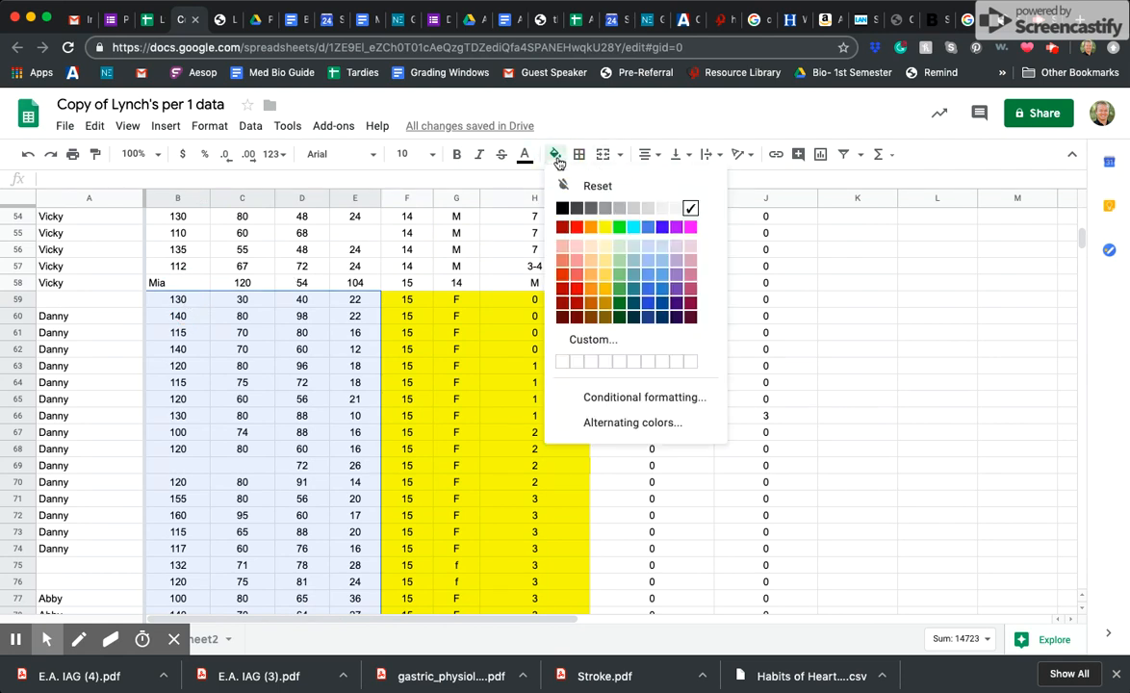
left_click(577, 223)
Fill B113:H141, the age 15 females exercising 5 to 7 days a week, with green
scroll(449, 482, "down", 10)
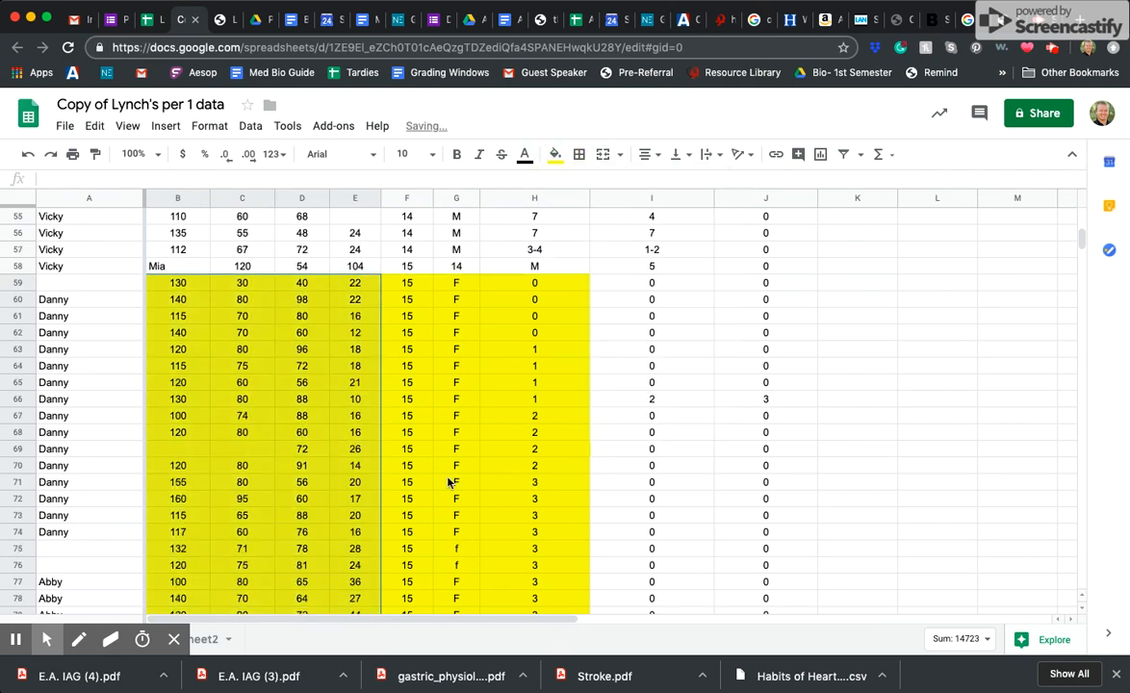
scroll(449, 483, "down", 15)
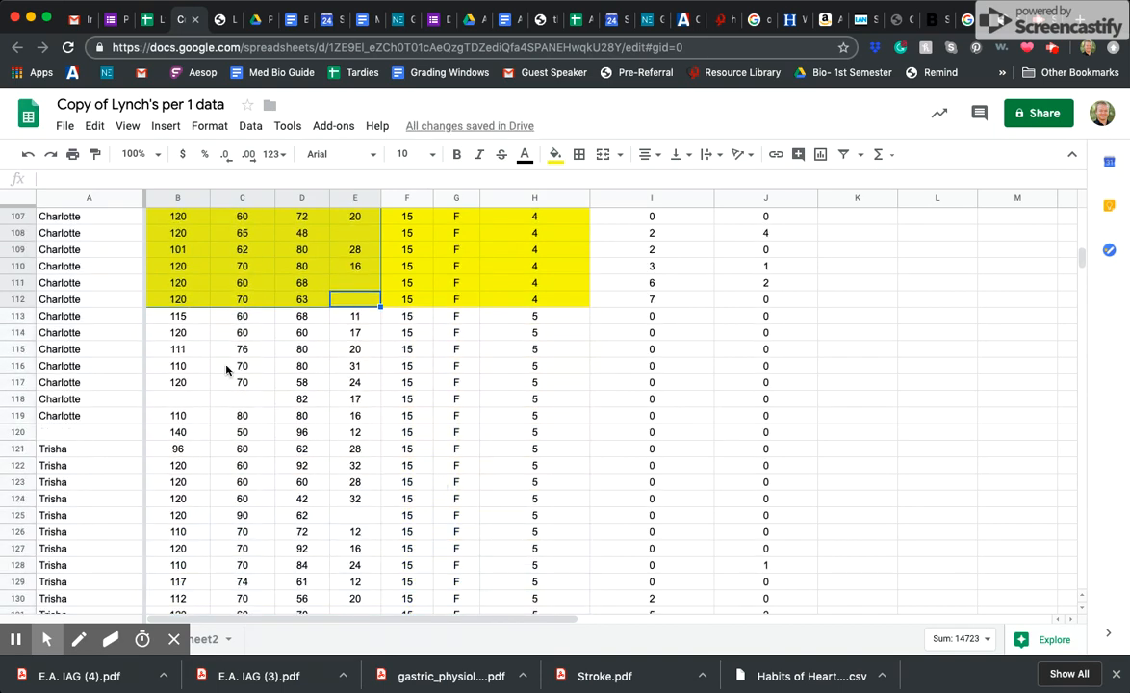
left_click(181, 316)
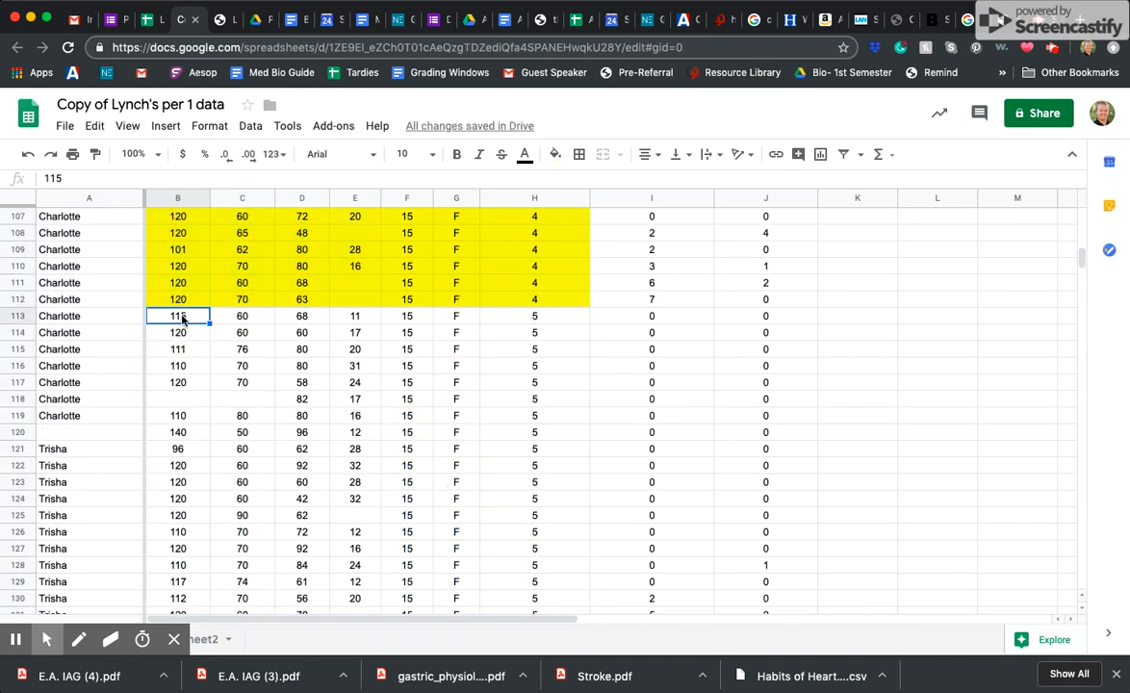
left_click_drag(181, 315, 556, 499)
left_click(555, 155)
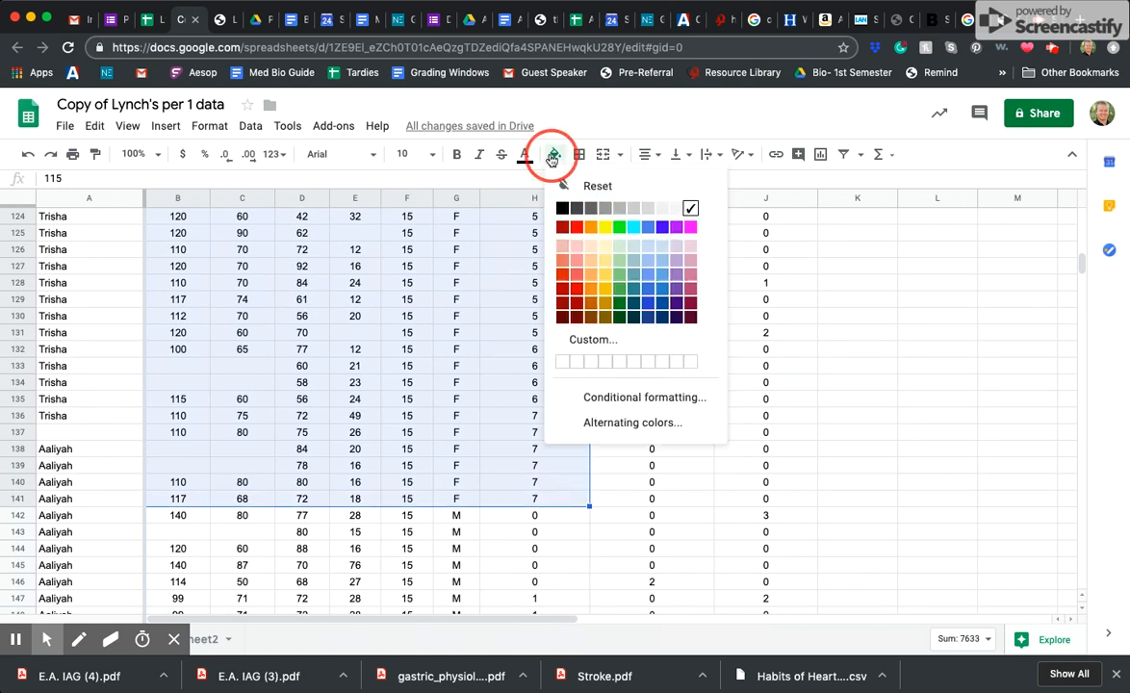
left_click(620, 228)
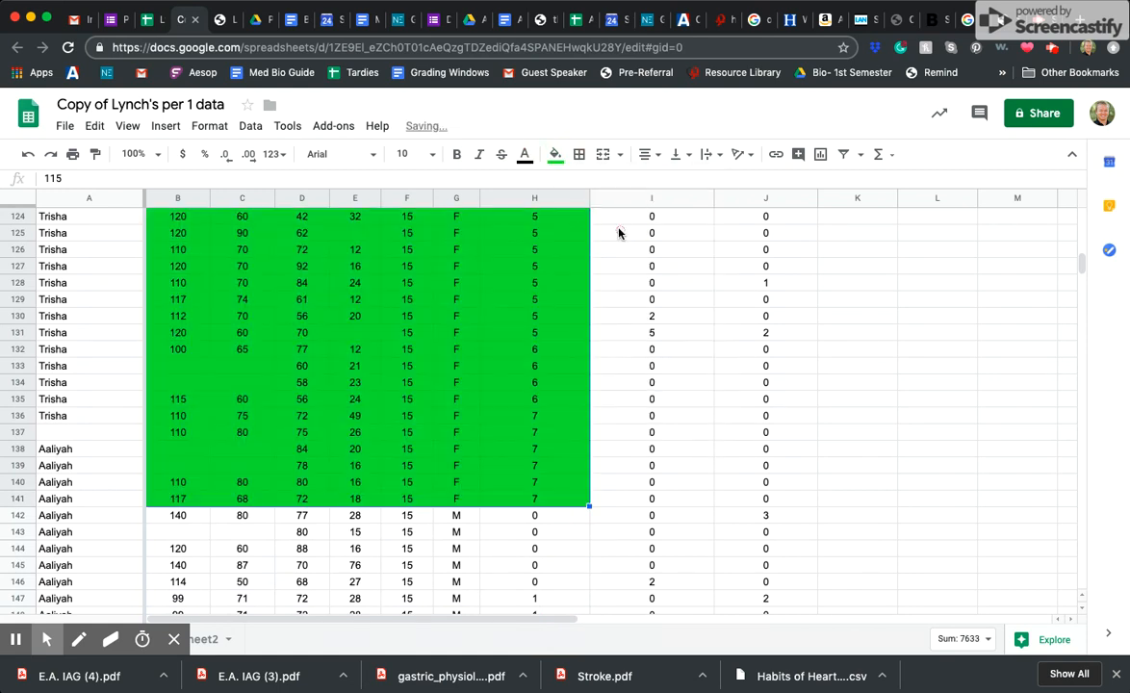
scroll(299, 379, "up", 3)
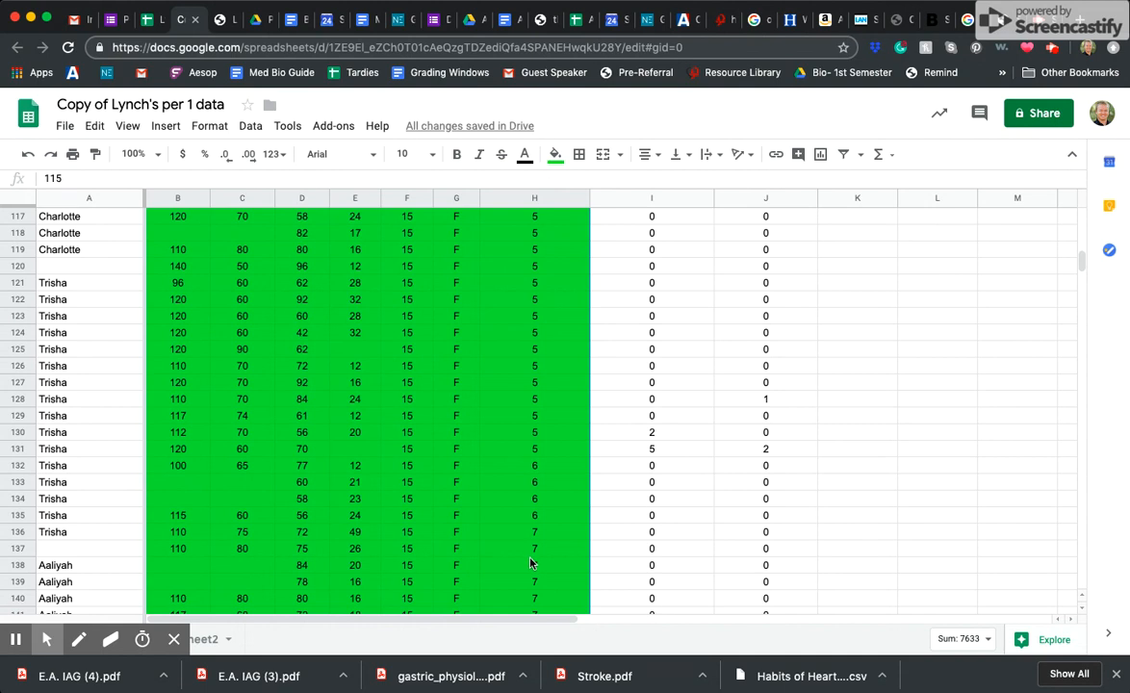
scroll(414, 472, "up", 5)
scroll(186, 316, "down", 5)
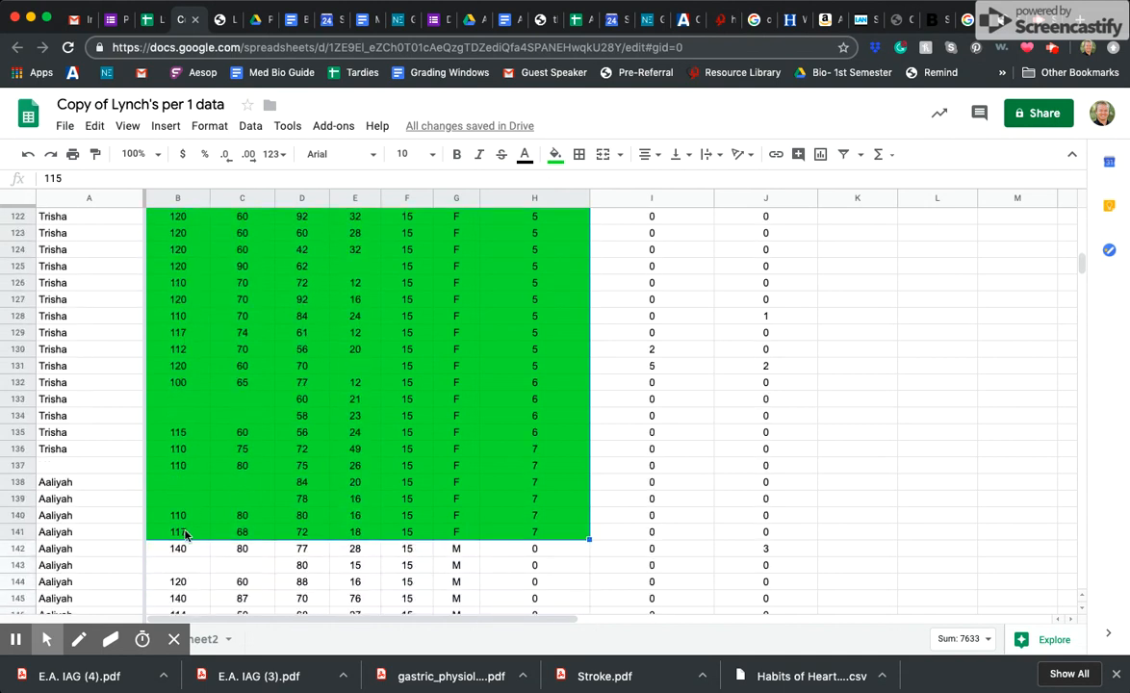
Select the first blood pressure column of the yellow low-exercise group, B59:B112, to check its total
scroll(188, 501, "up", 8)
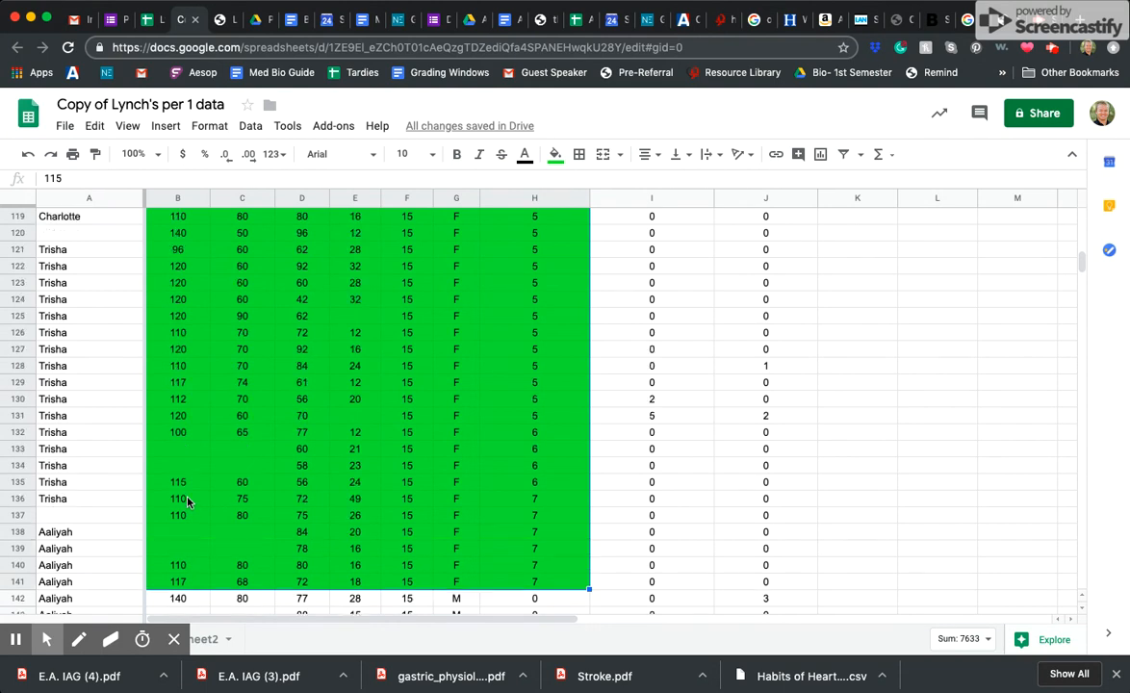
scroll(188, 502, "up", 1)
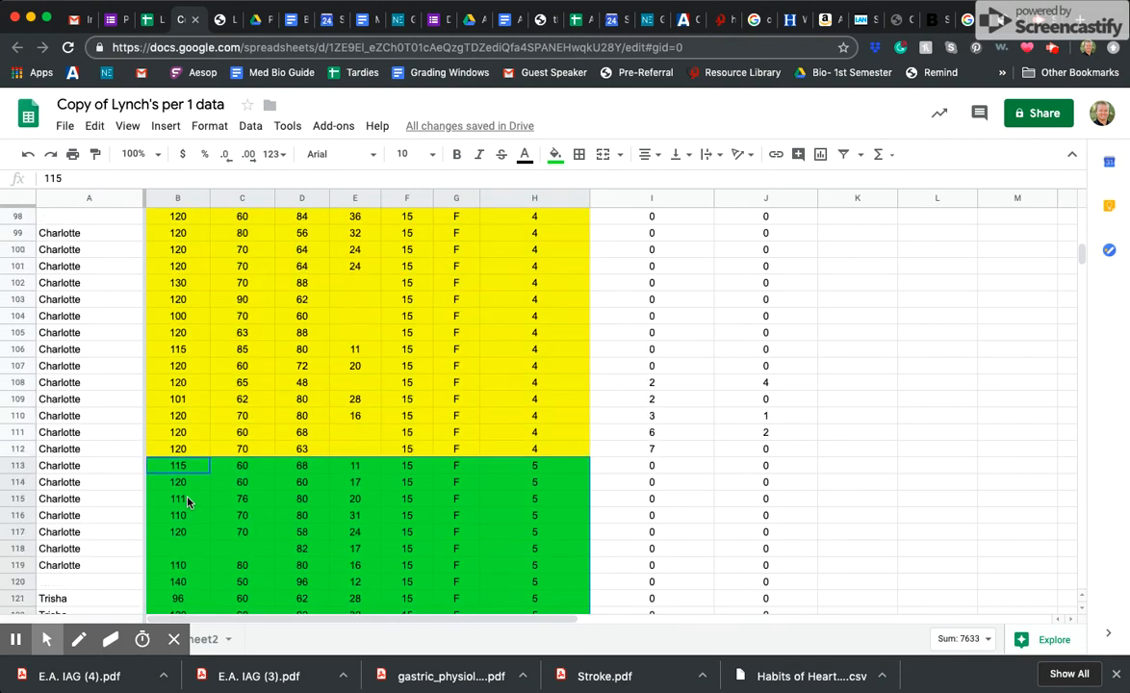
scroll(189, 454, "up", 2)
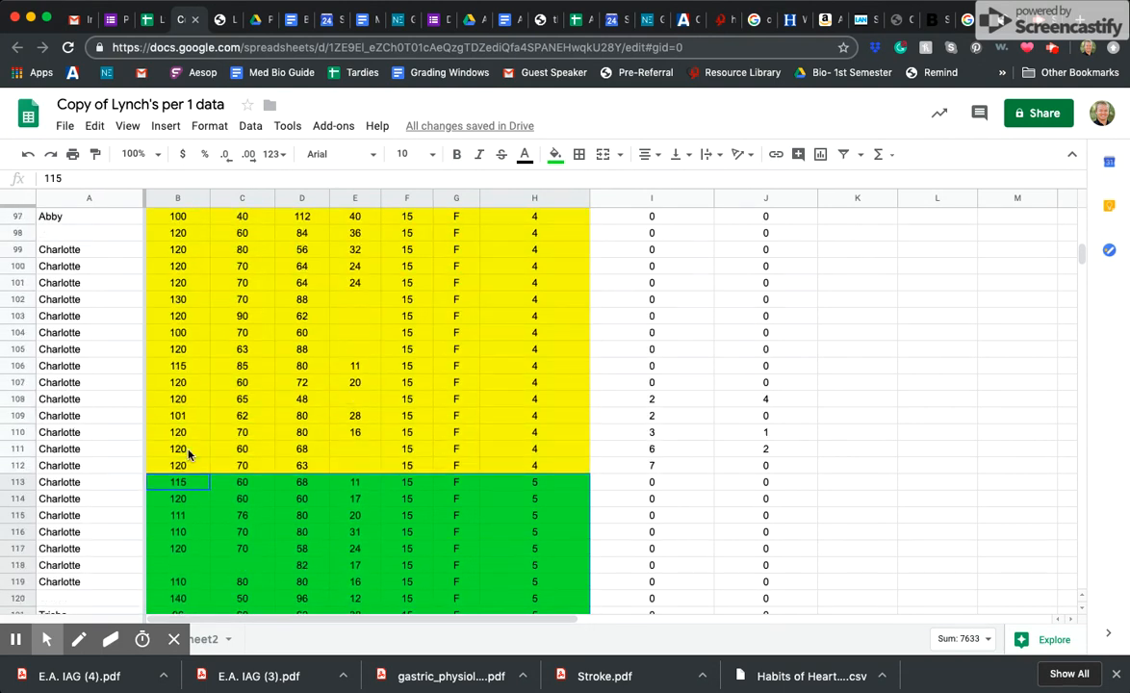
scroll(188, 453, "up", 9)
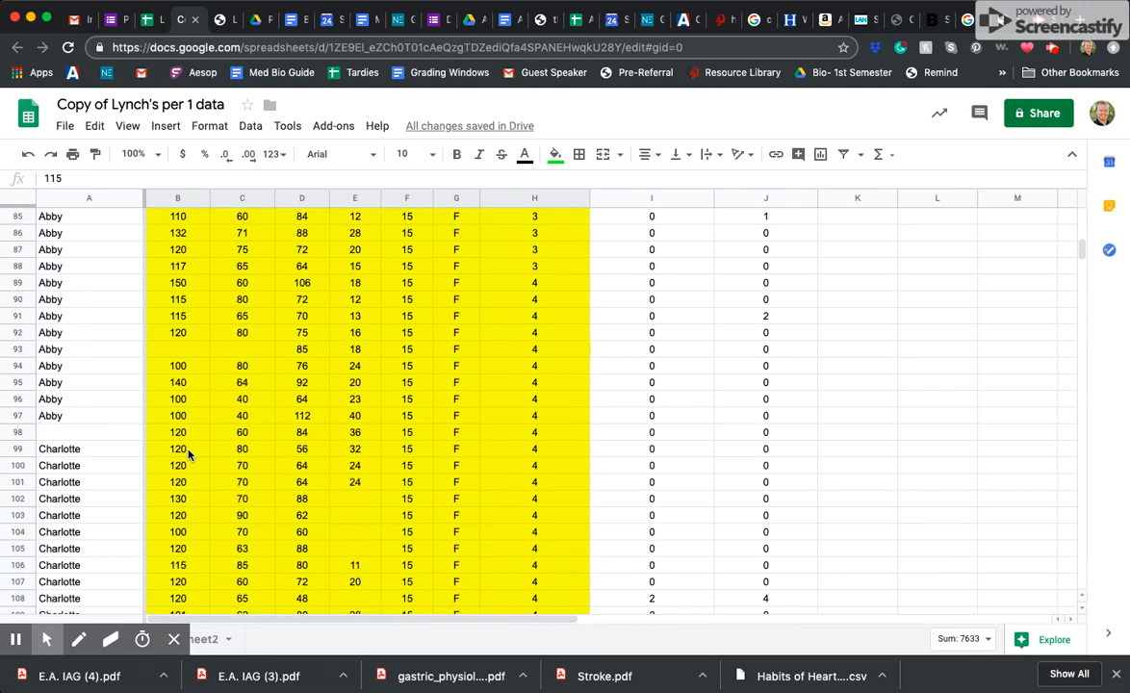
scroll(182, 353, "up", 5)
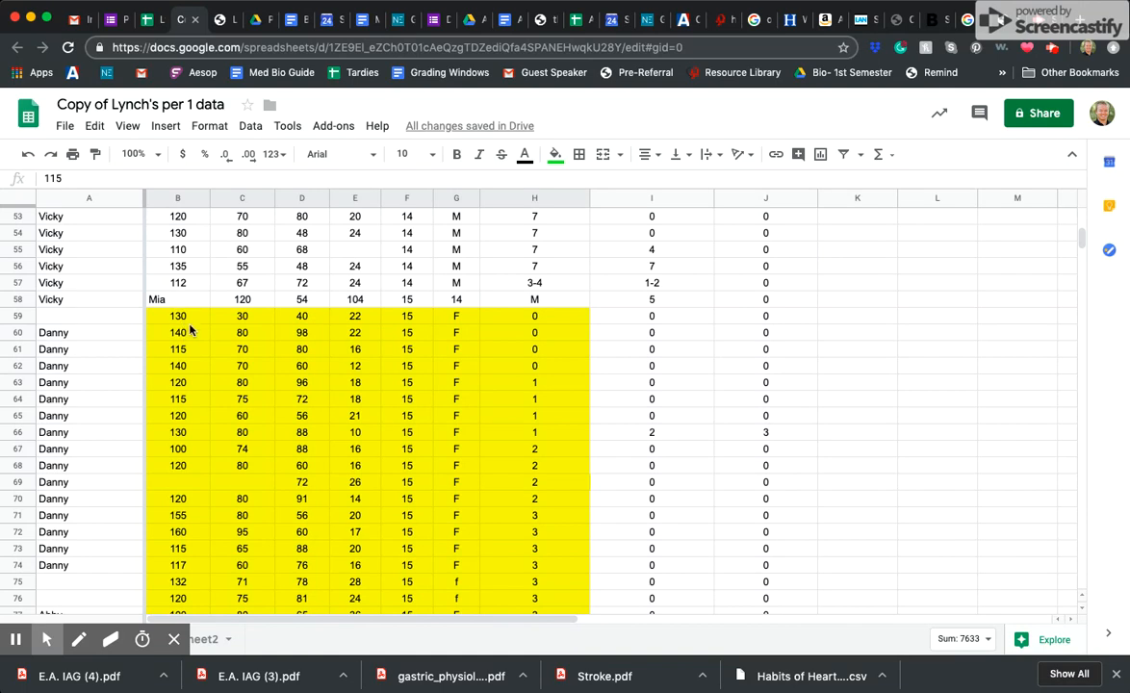
left_click_drag(179, 316, 182, 518)
scroll(174, 602, "down", 2)
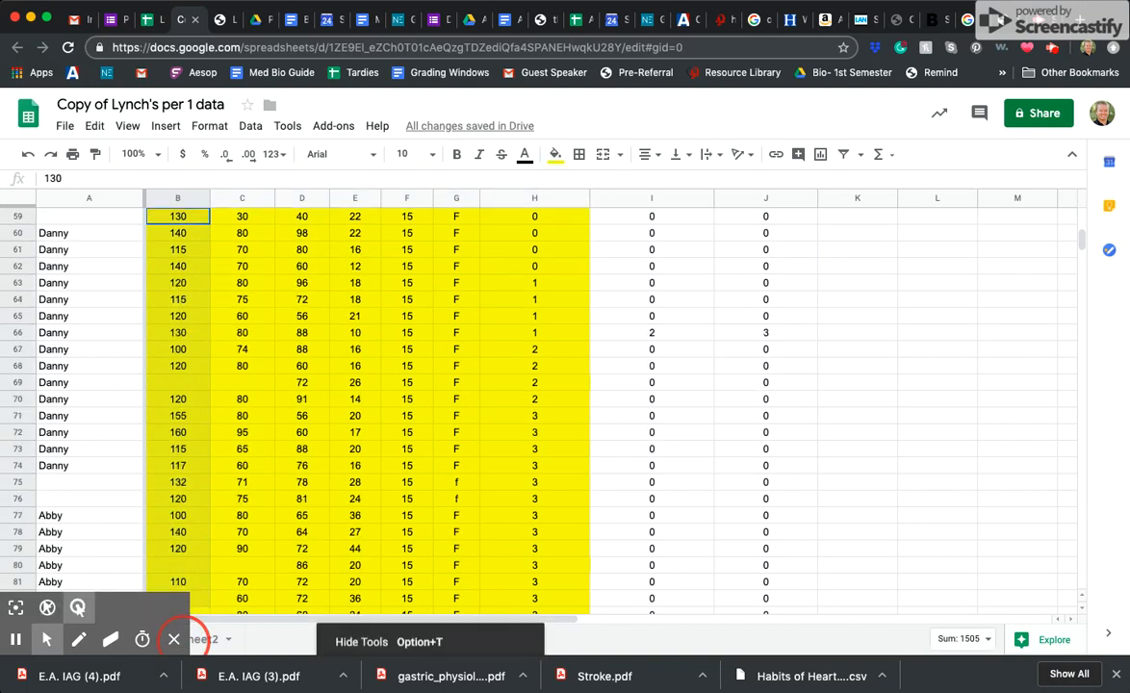
left_click_drag(185, 628, 186, 570)
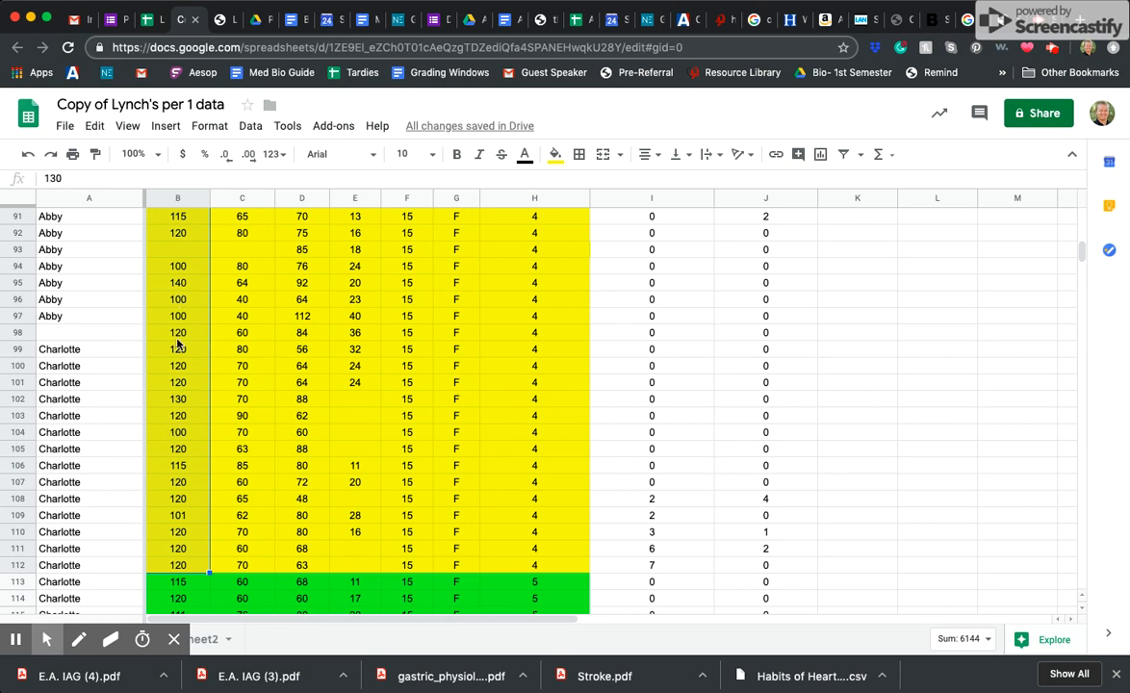
Compare with the green group's rows, and select the yellow group's second blood pressure column, C59:C112
scroll(179, 354, "down", 5)
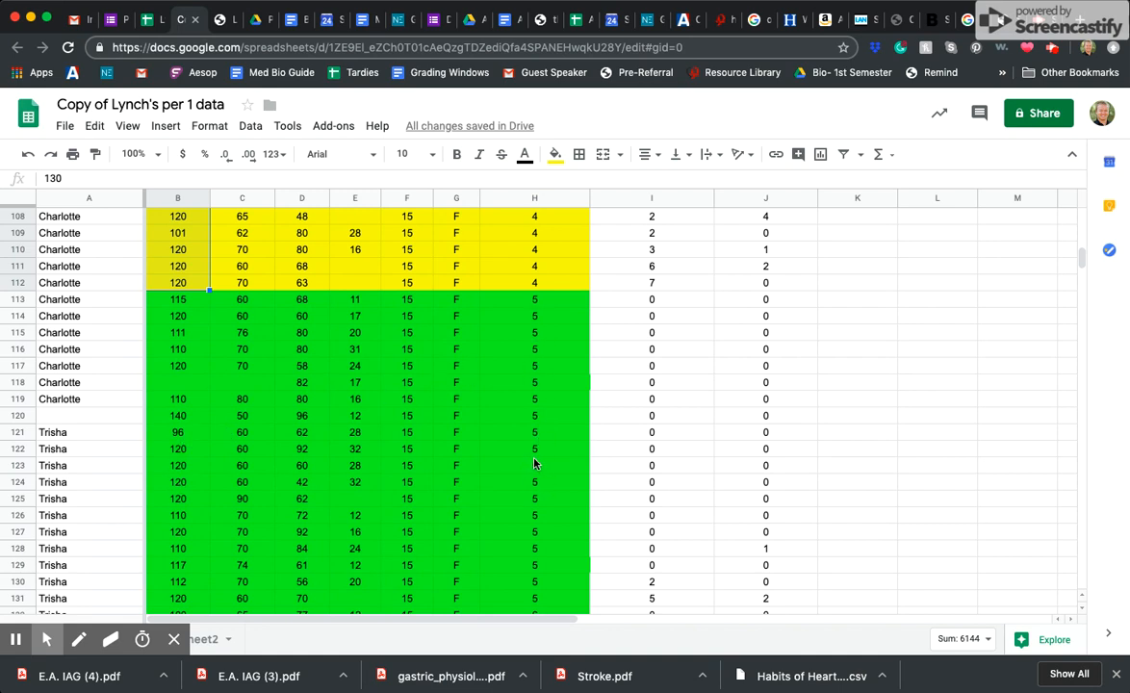
scroll(256, 402, "up", 15)
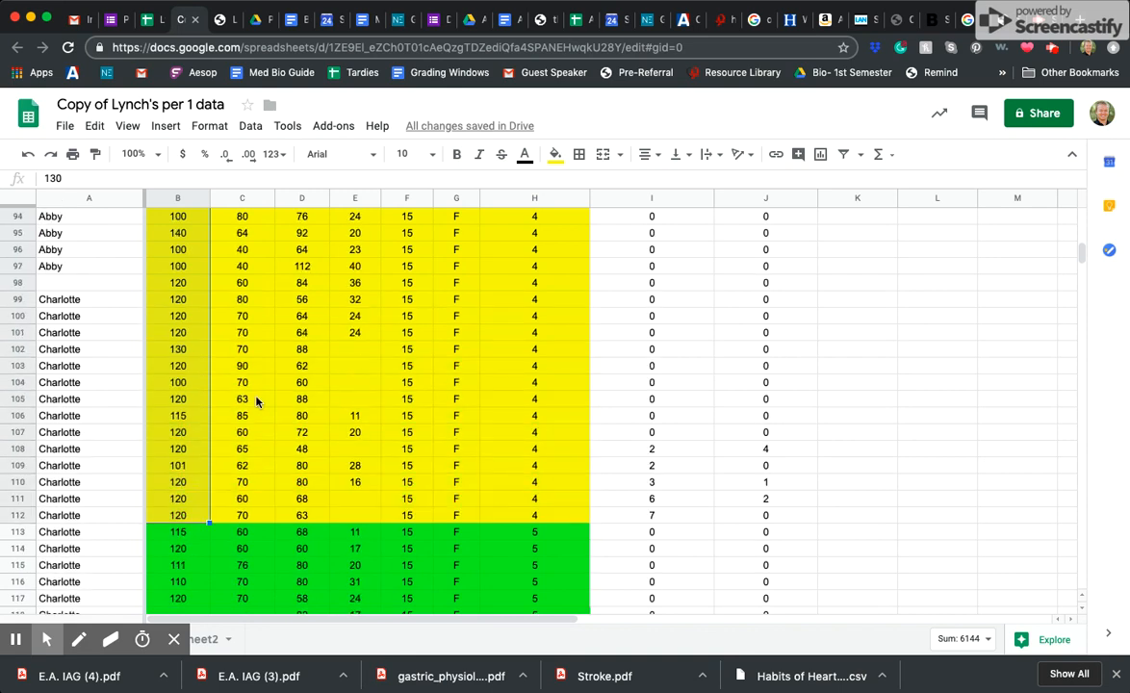
scroll(257, 401, "up", 5)
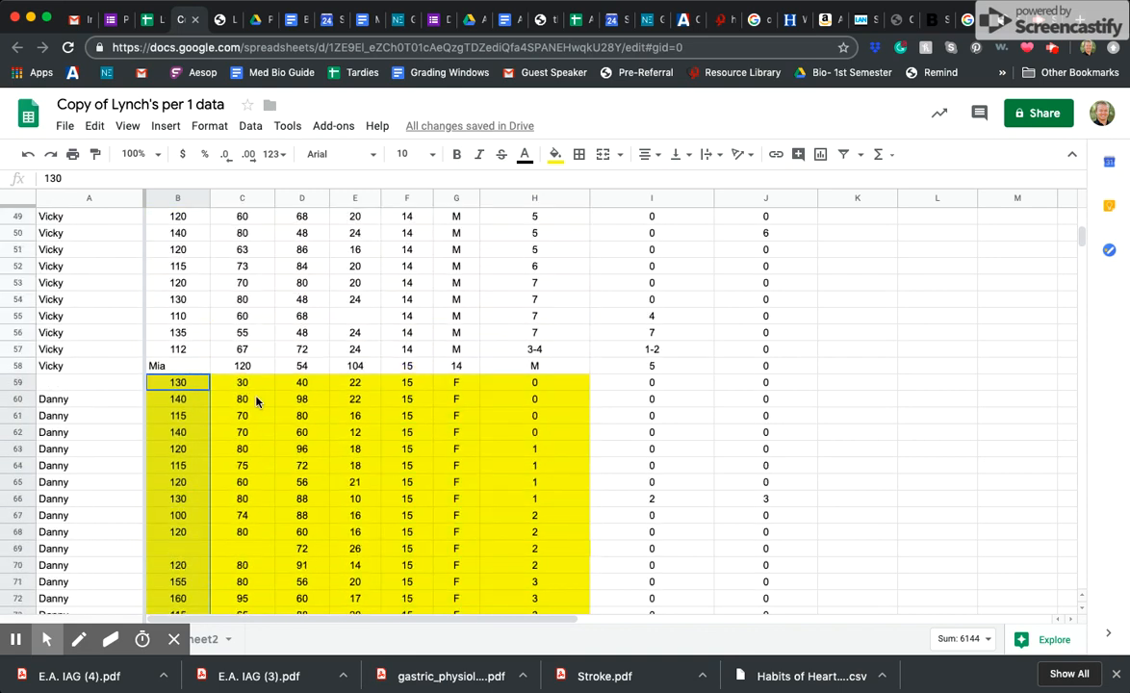
scroll(250, 394, "down", 2)
left_click(239, 333)
left_click_drag(239, 332, 246, 520)
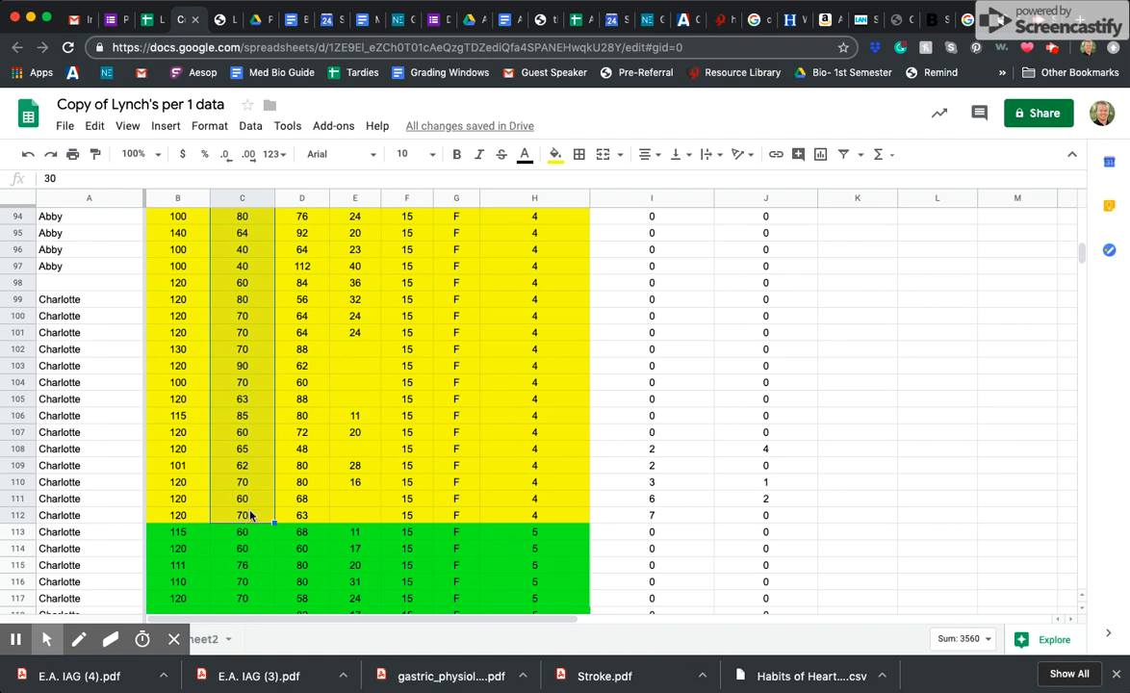
Select the green group's second blood pressure values C113:C141, and the yellow group's heart rate values D59:D112
left_click(239, 536)
left_click_drag(239, 535, 243, 467)
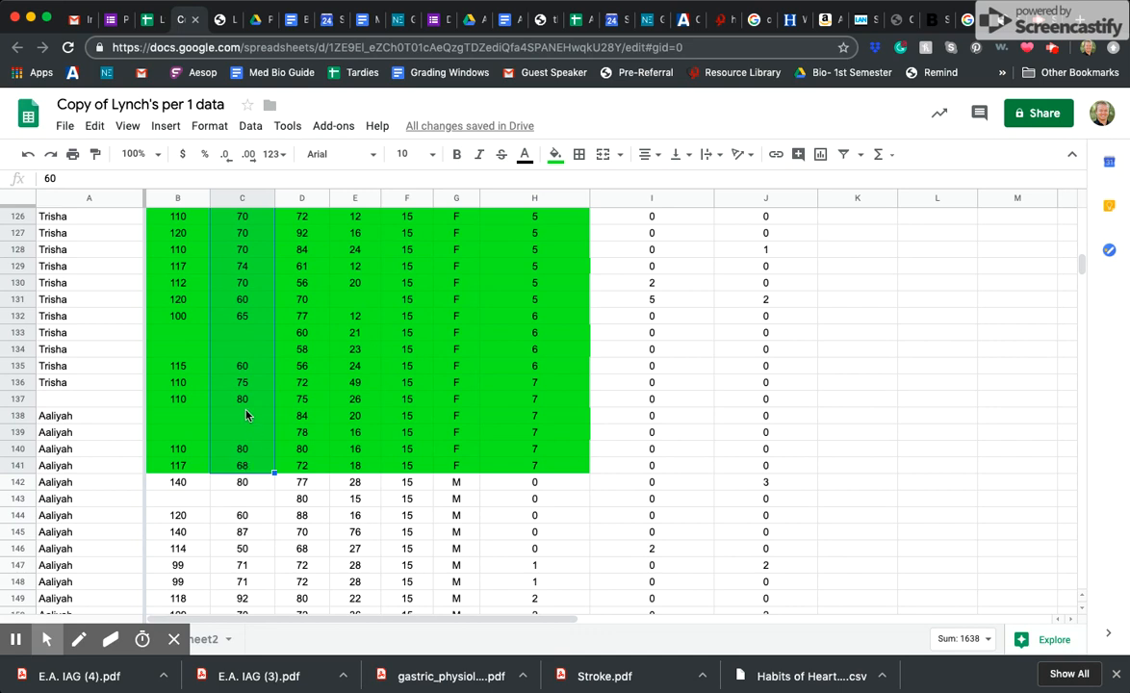
left_click(303, 366)
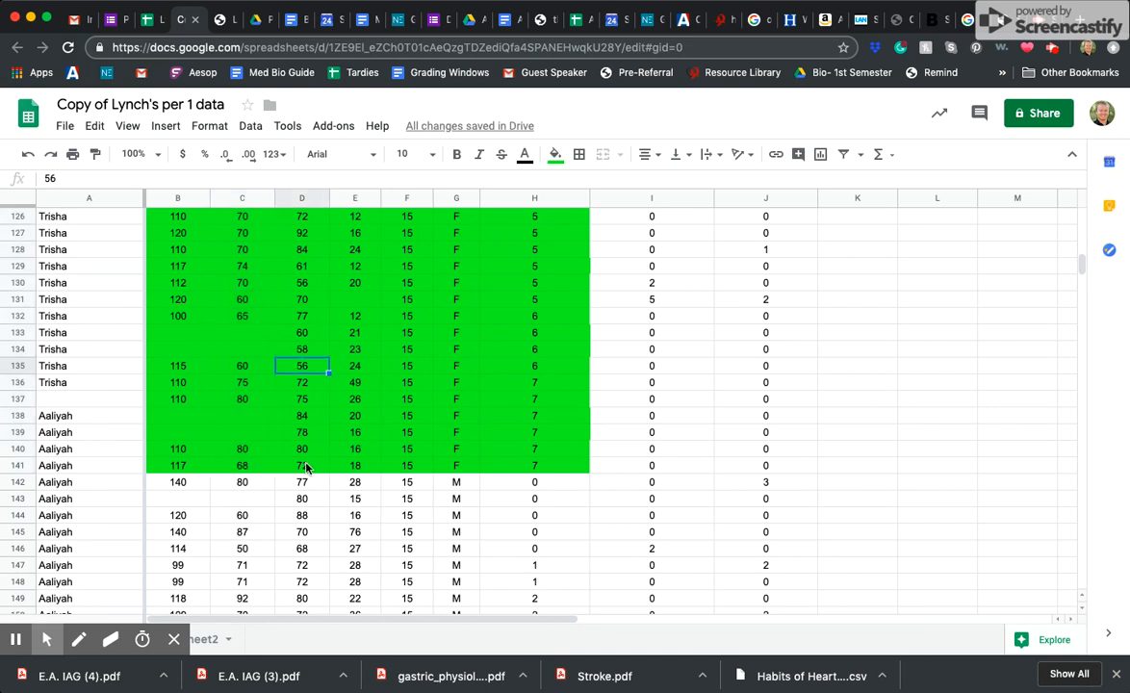
left_click_drag(304, 466, 306, 268)
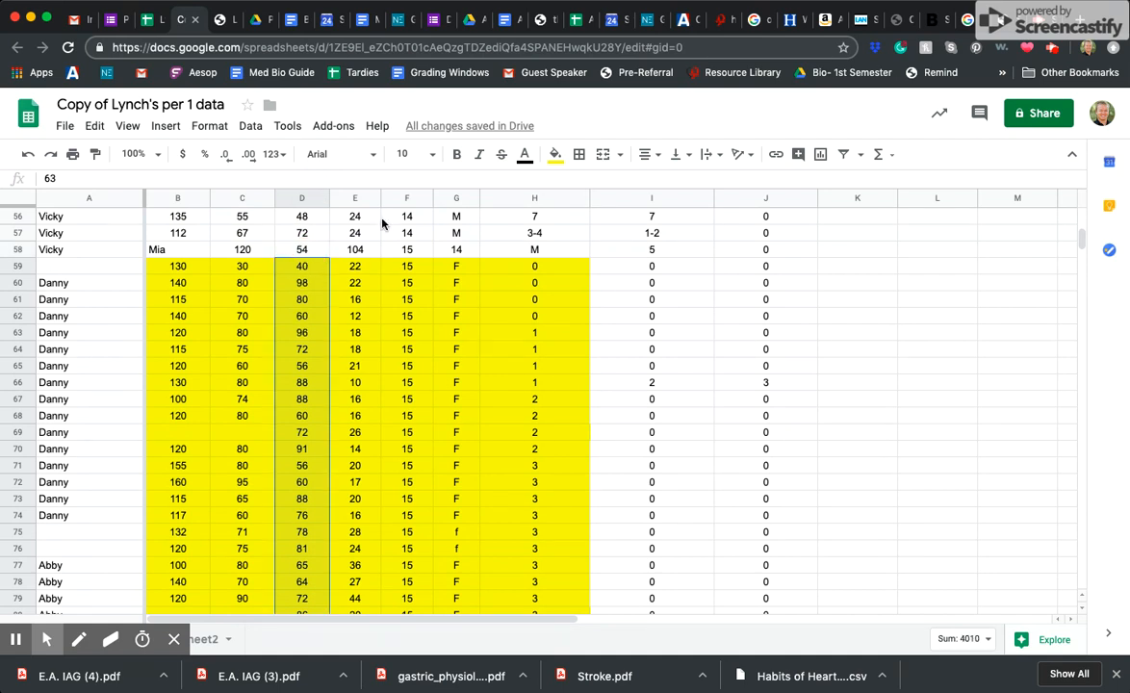
Examine the respiratory rate values in column E for both the yellow and the green exercise groups
left_click(359, 385)
mouse_move(360, 388)
left_mouse_down()
mouse_move(457, 477)
mouse_move(257, 384)
mouse_move(444, 477)
mouse_move(323, 452)
mouse_move(353, 398)
left_mouse_up()
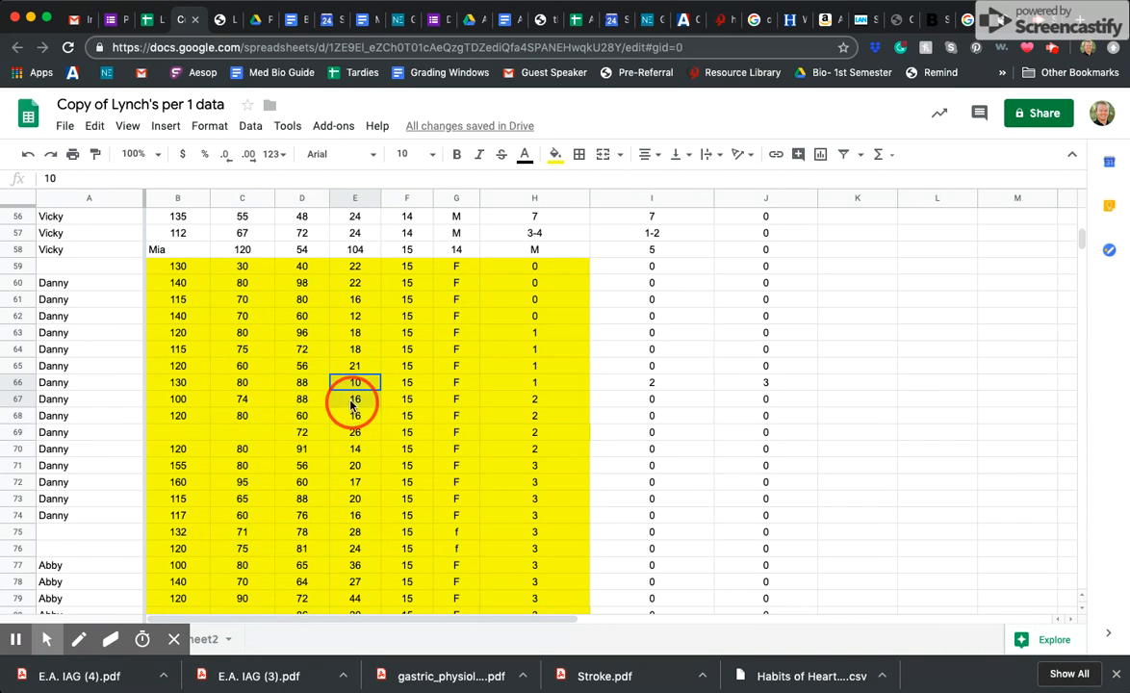
scroll(298, 486, "down", 5)
scroll(305, 486, "down", 12)
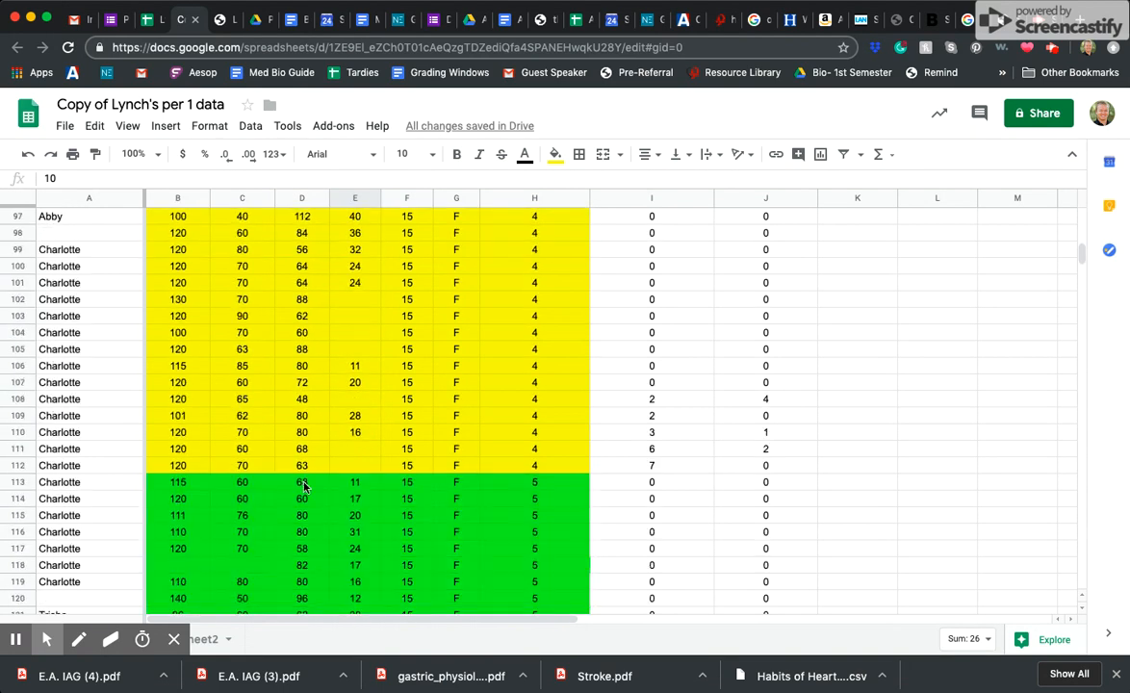
left_click(410, 253)
mouse_move(411, 257)
left_mouse_down()
mouse_move(290, 460)
mouse_move(255, 604)
mouse_move(376, 443)
mouse_move(467, 487)
mouse_move(349, 403)
mouse_move(268, 391)
mouse_move(369, 356)
left_mouse_up()
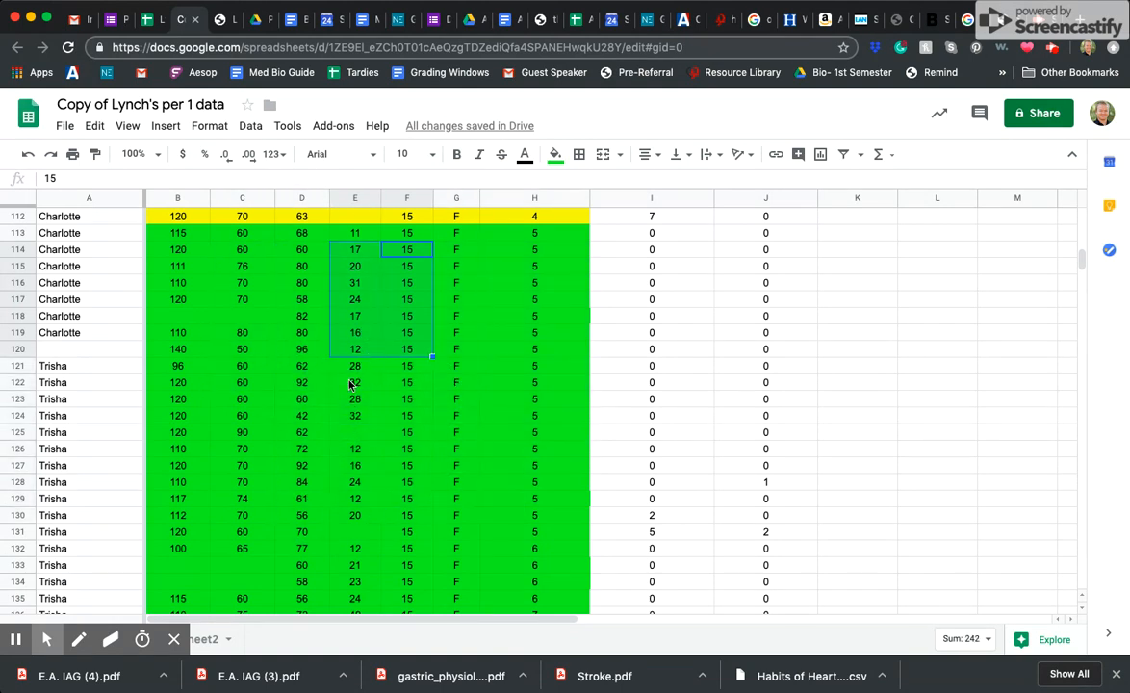
left_click(364, 377)
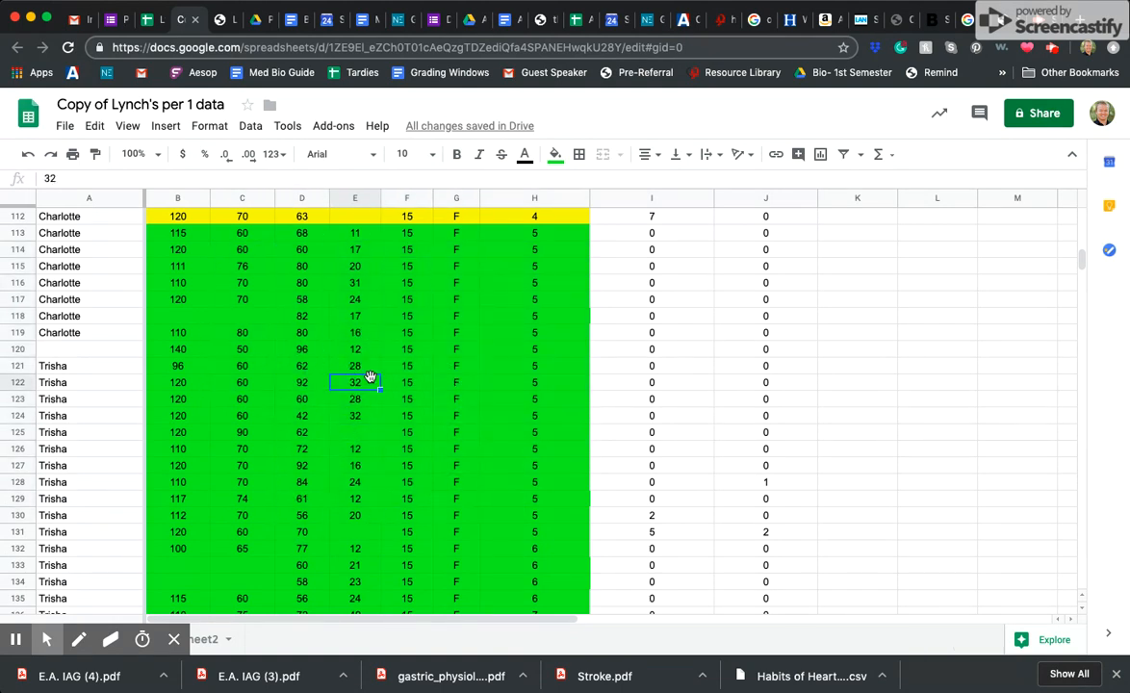